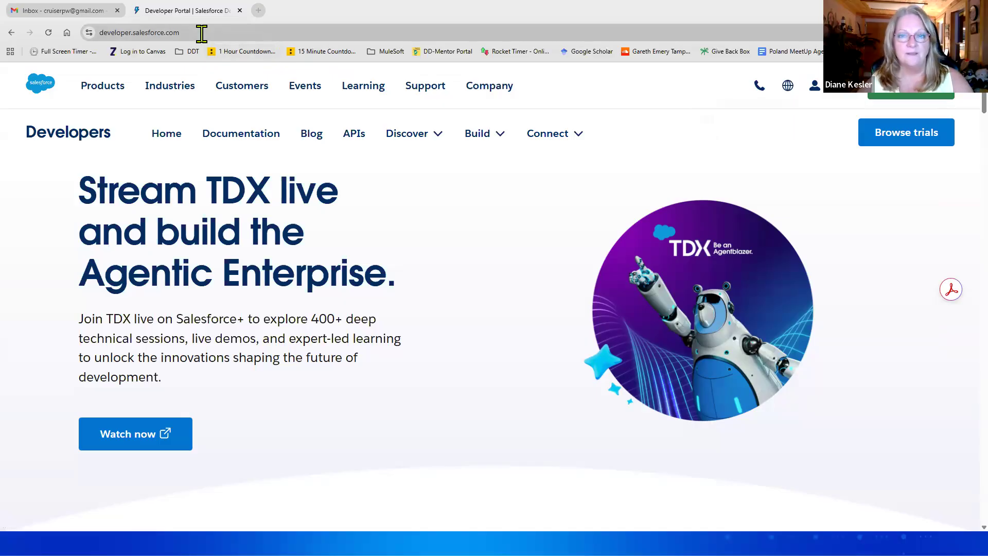
Step: Find the Developer Edition card among the free trials and start its signup
left_click(889, 137)
scroll(744, 343, "down", 3)
scroll(746, 344, "down", 5)
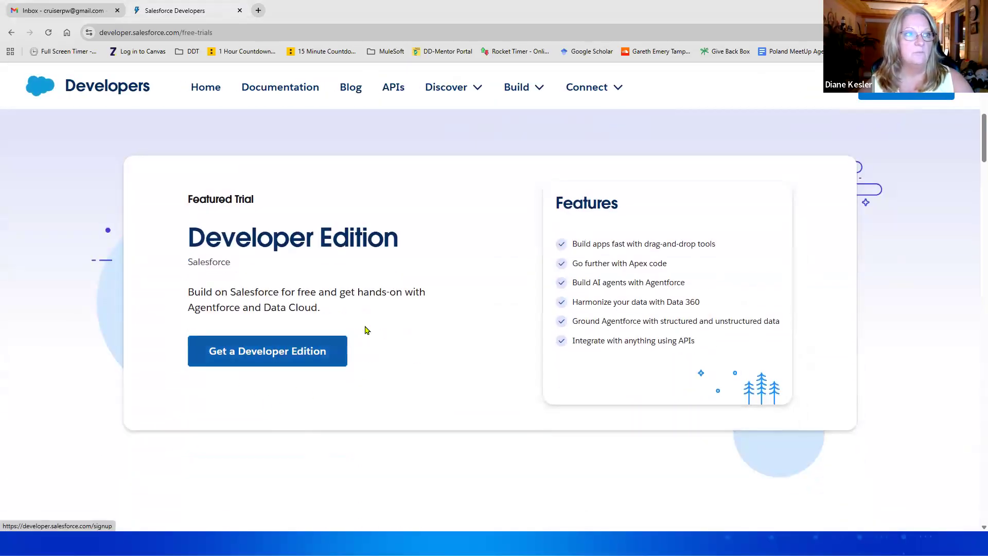
scroll(365, 331, "down", 7)
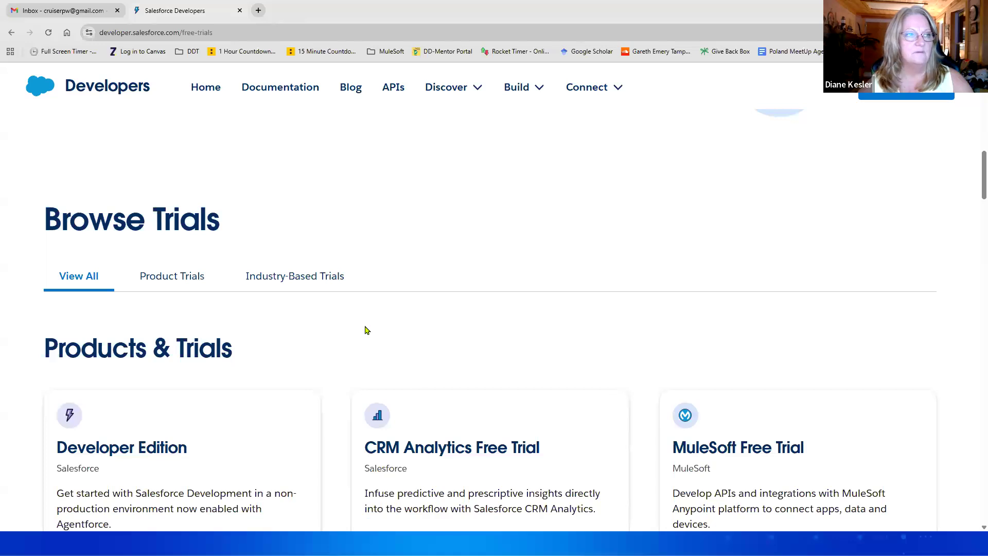
scroll(365, 330, "up", 7)
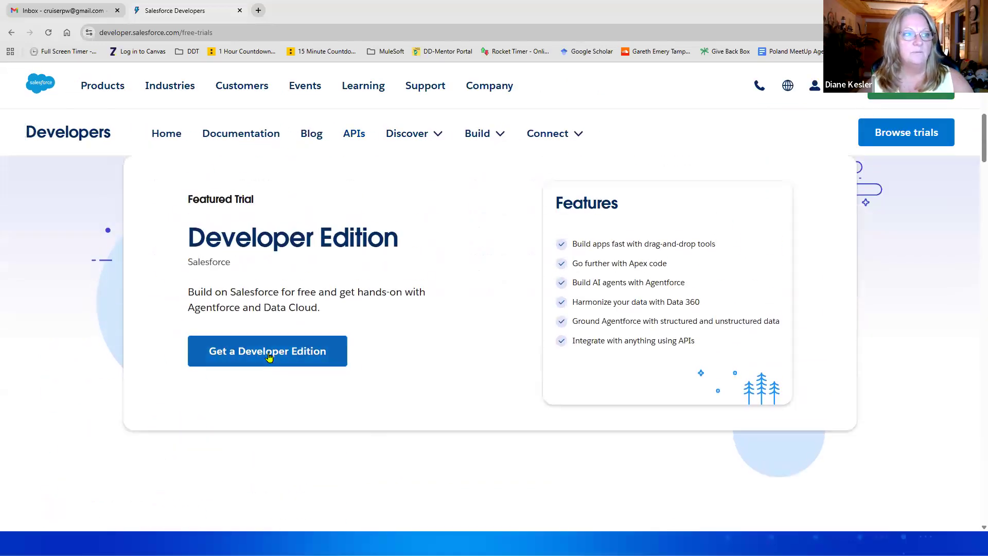
left_click(268, 355)
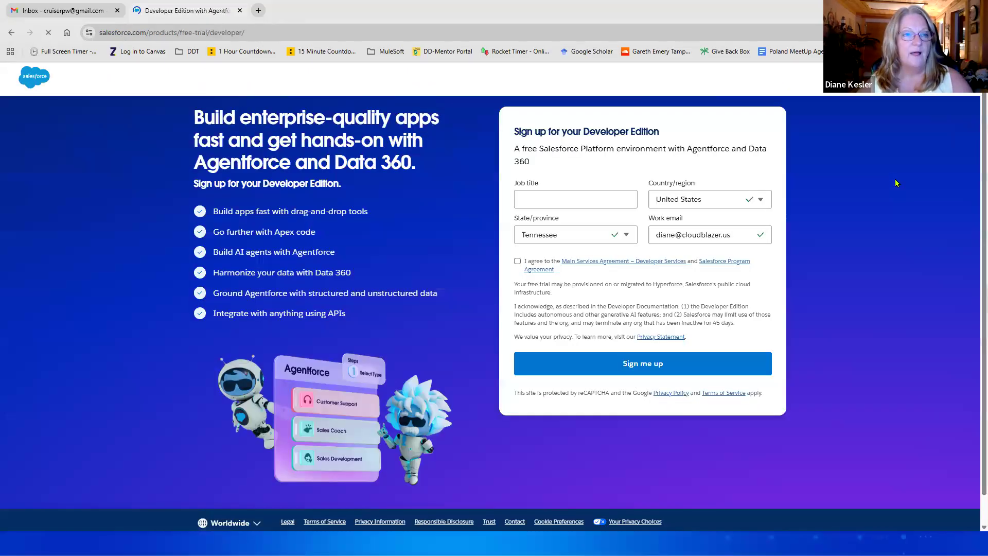
Step: Submit the signup with job title CEO, a personal Gmail address, and the agreements accepted
left_click(579, 200)
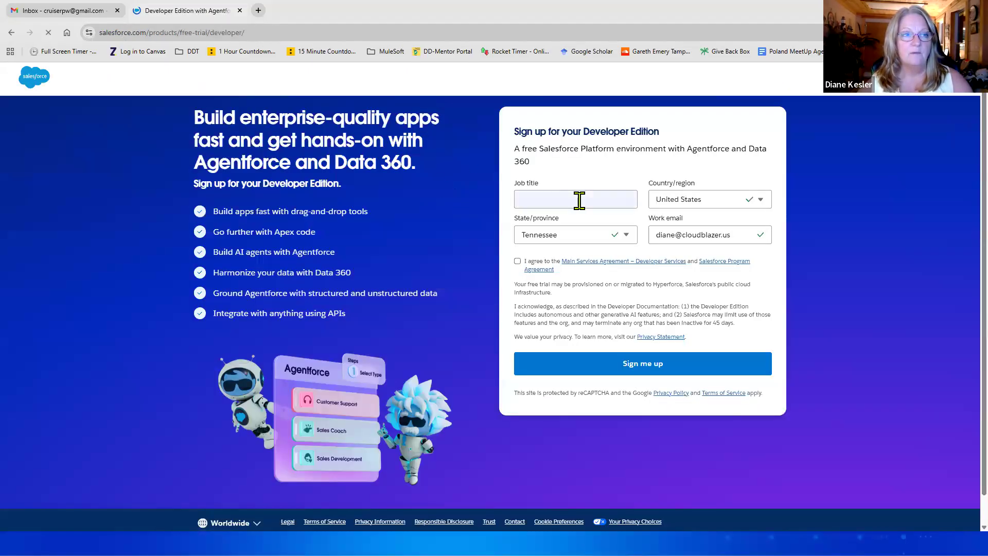
type("CEO")
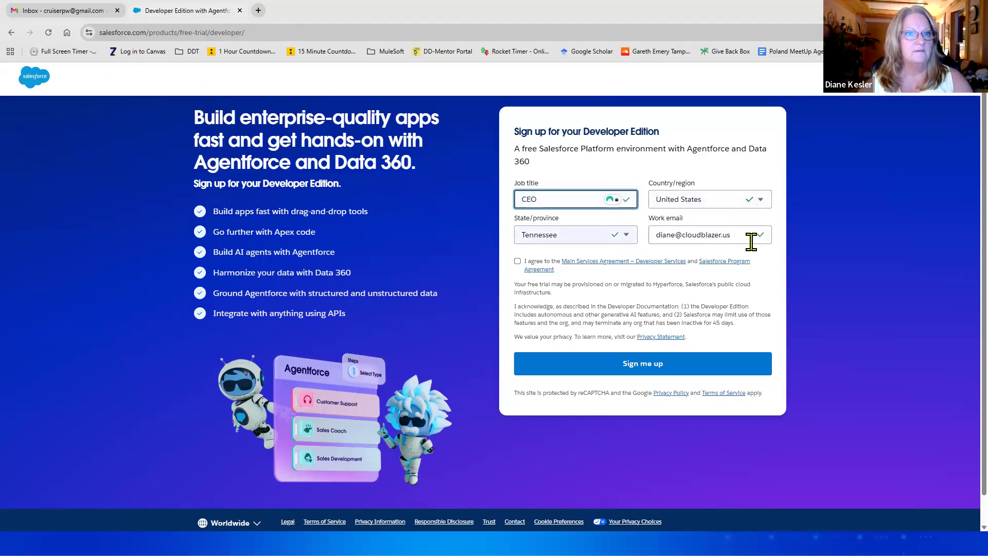
left_click_drag(743, 237, 622, 237)
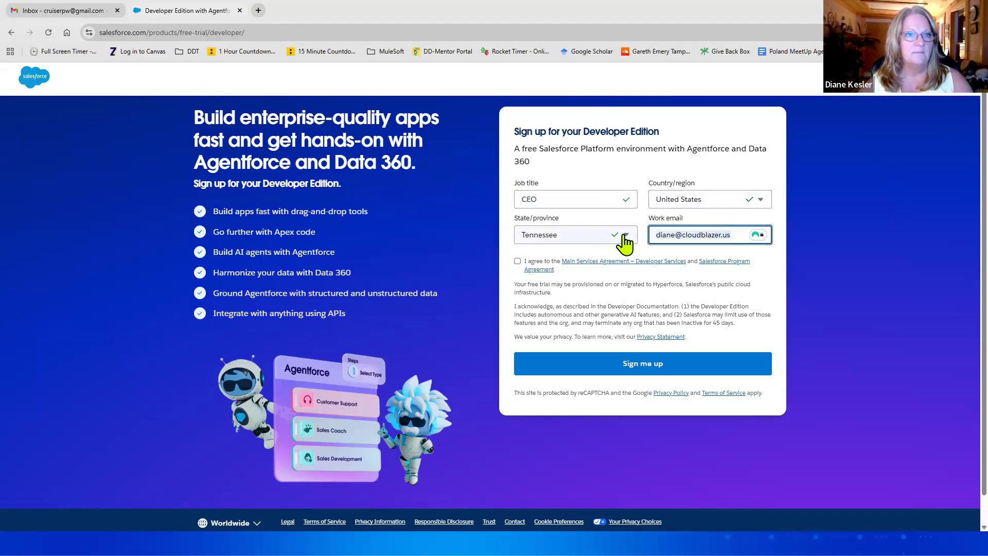
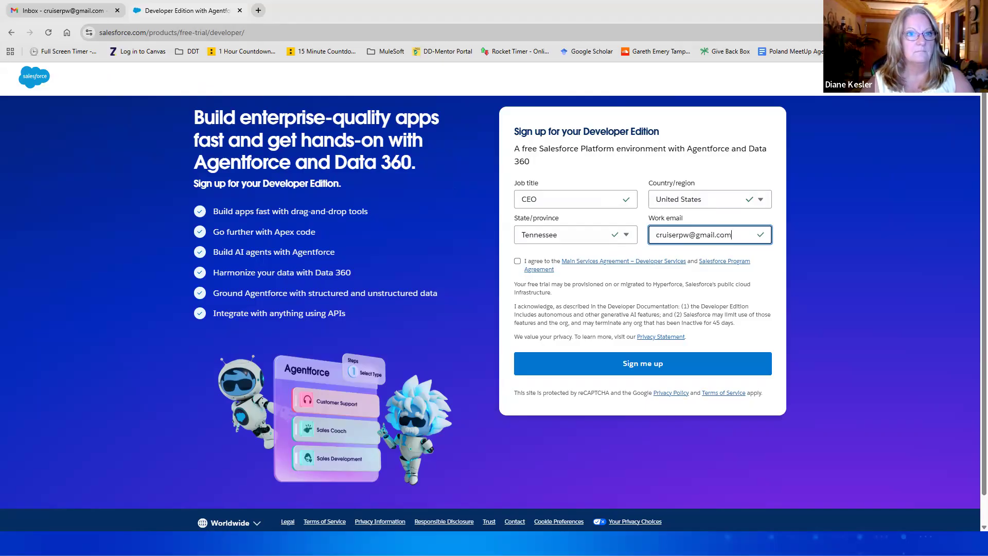
left_click(517, 262)
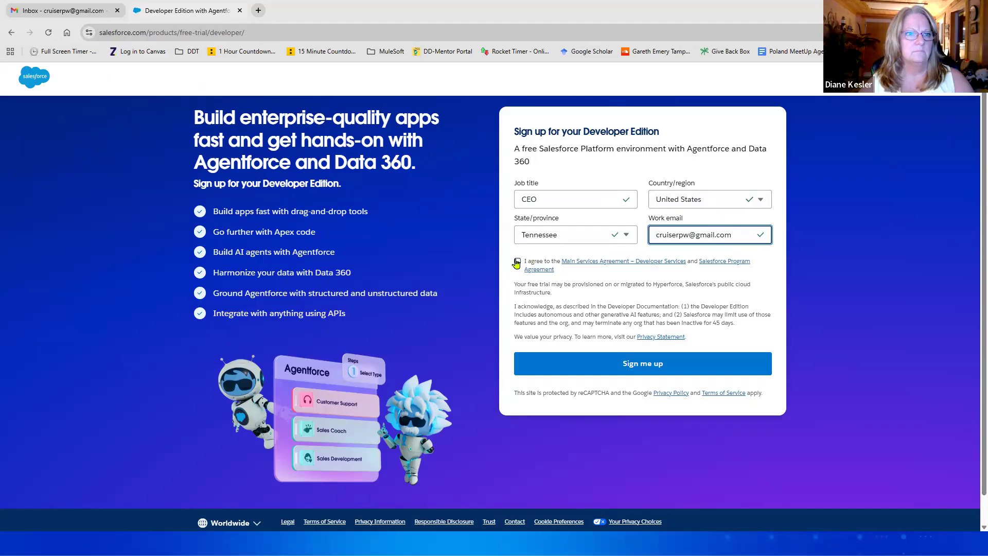
left_click(643, 365)
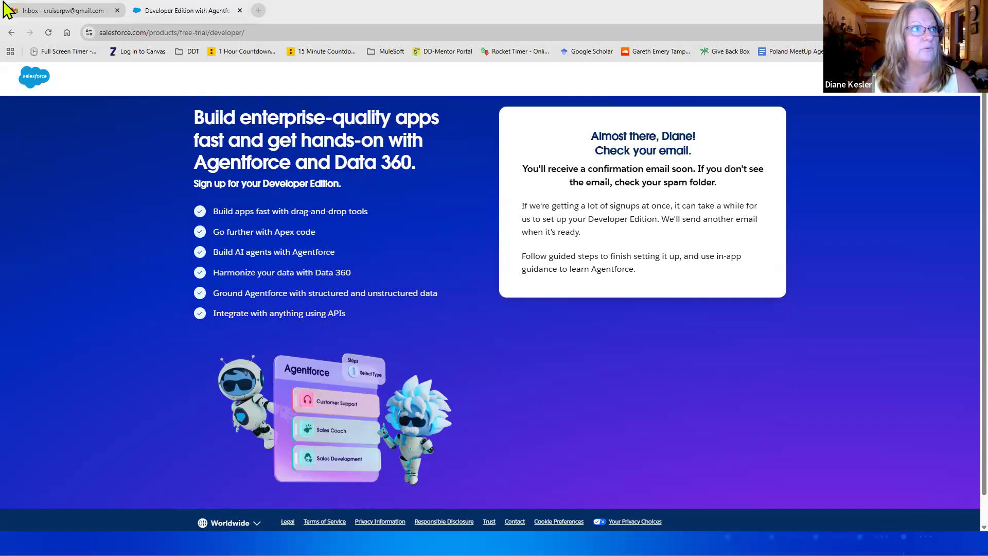
Step: Check the Gmail inbox for the Salesforce confirmation and open a new browser tab
left_click(68, 12)
left_click(49, 33)
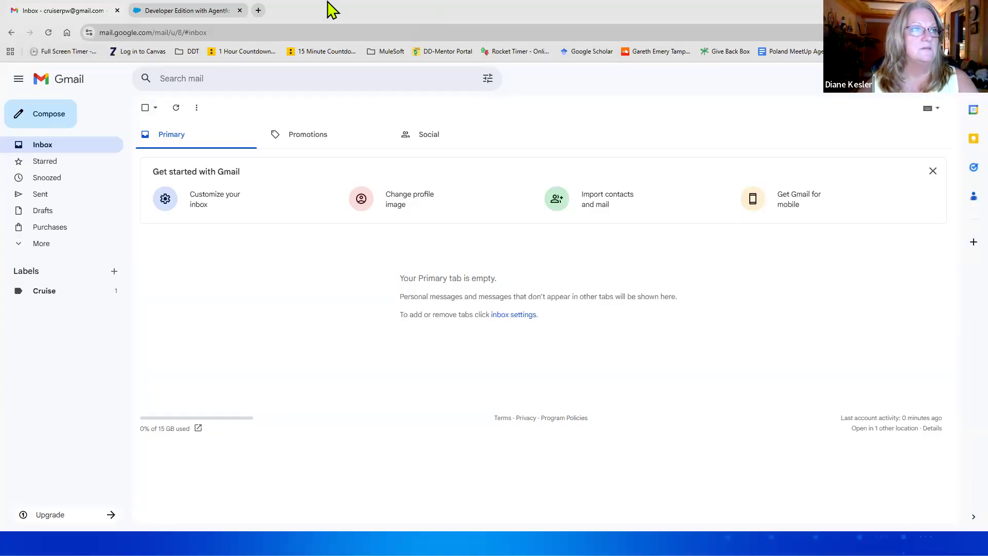
left_click(262, 8)
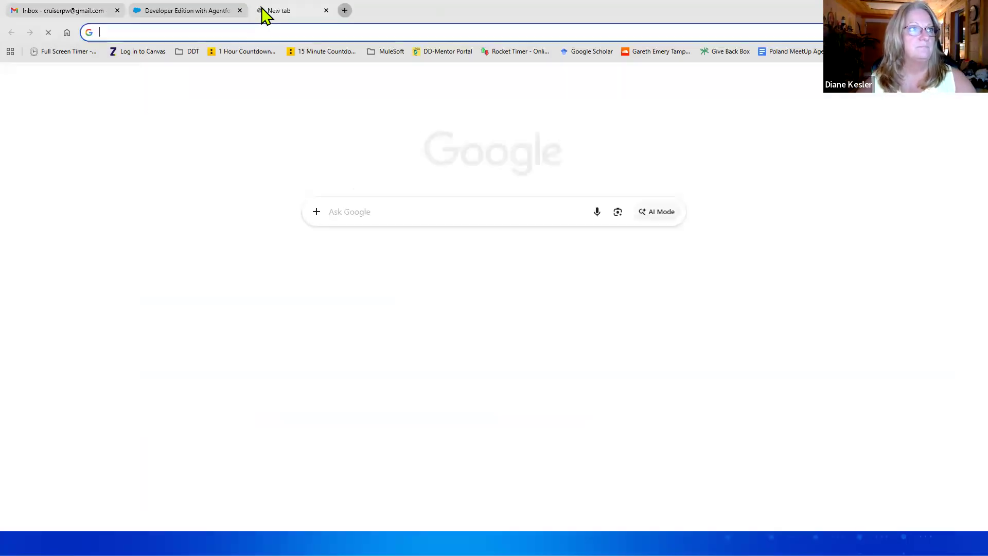
Step: Go to anypoint.mulesoft.com and sign in with the saved credentials
type("any")
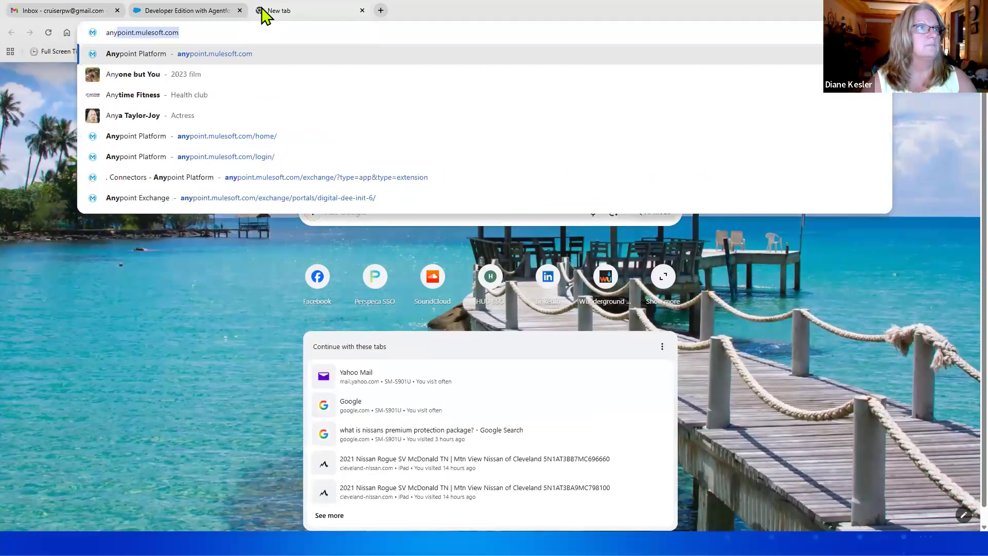
key("Return")
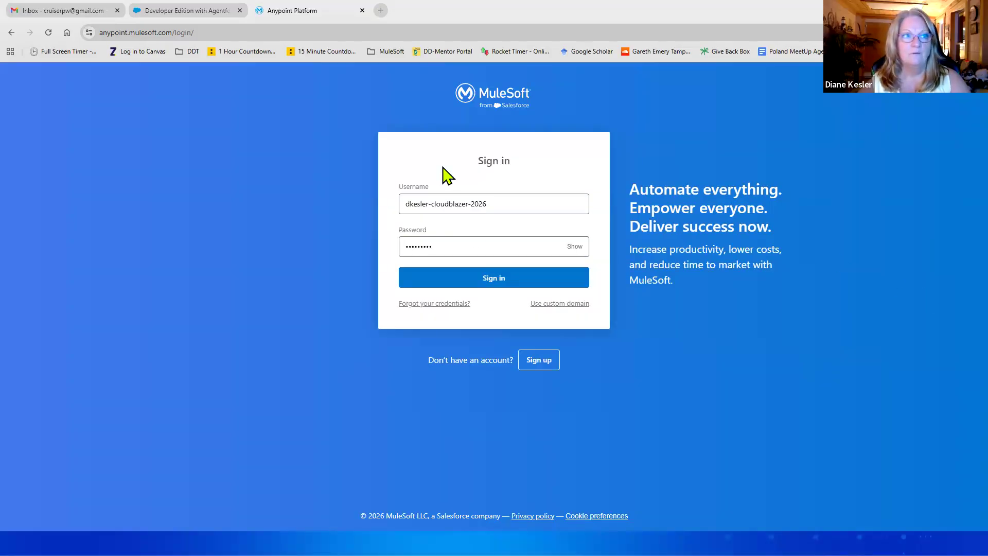
left_click(502, 284)
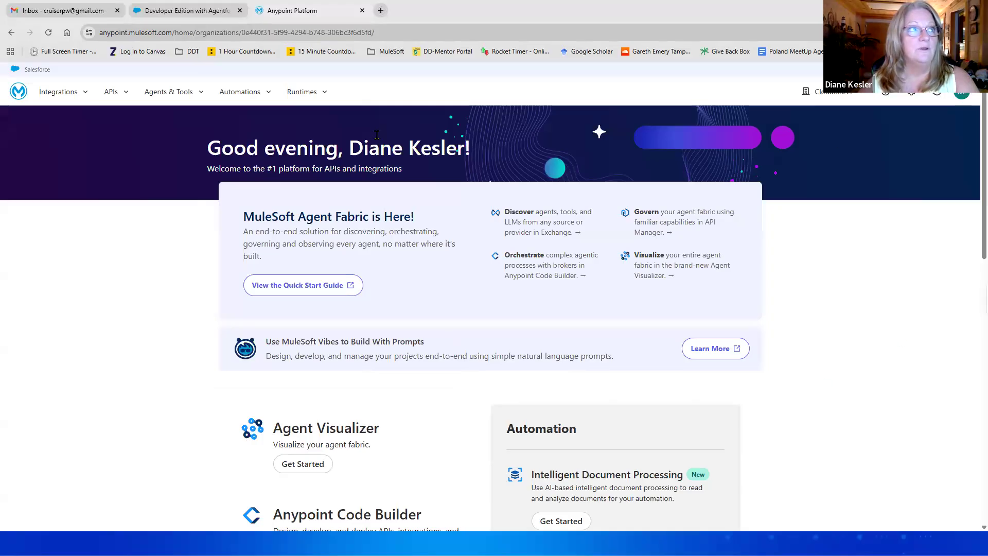
Step: Open the Salesforce orgs list under Anypoint Access Management
left_click(911, 96)
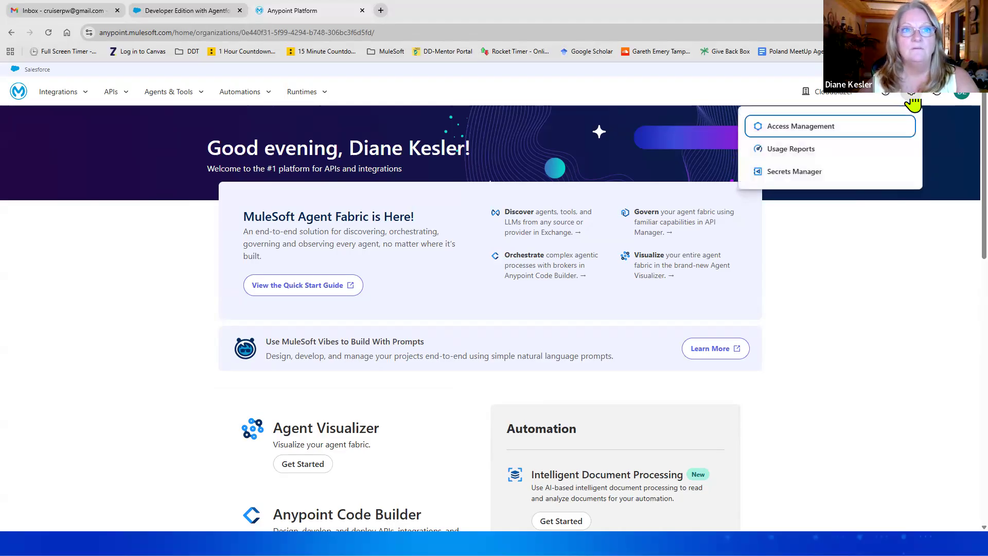
left_click(806, 129)
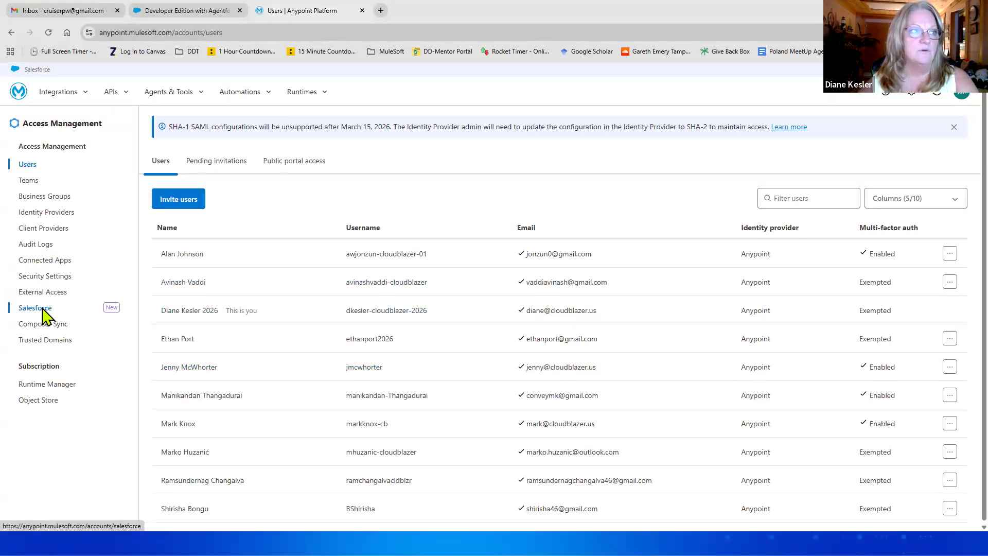
left_click(35, 308)
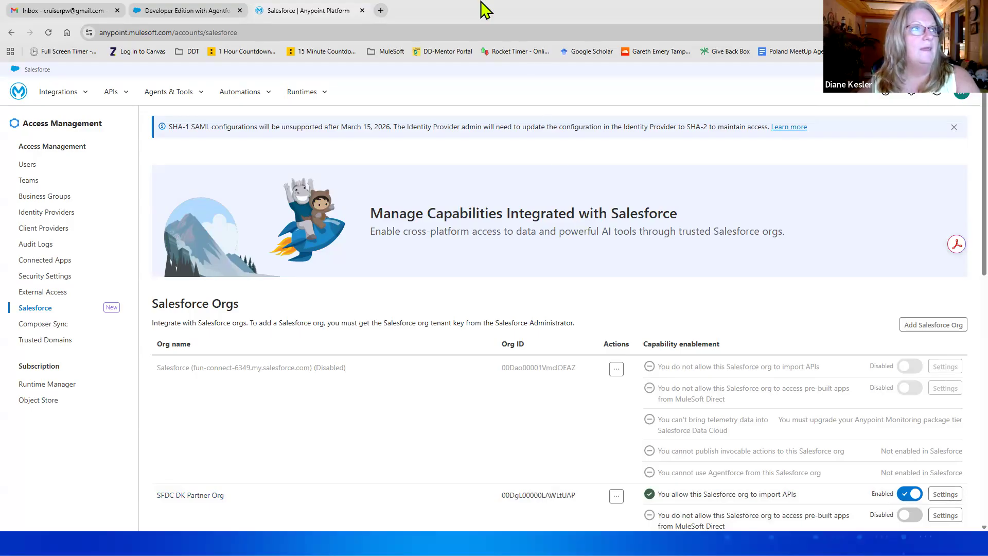
Step: Copy the login URL and username from the Salesforce welcome email and follow its Reset Password link
left_click(61, 10)
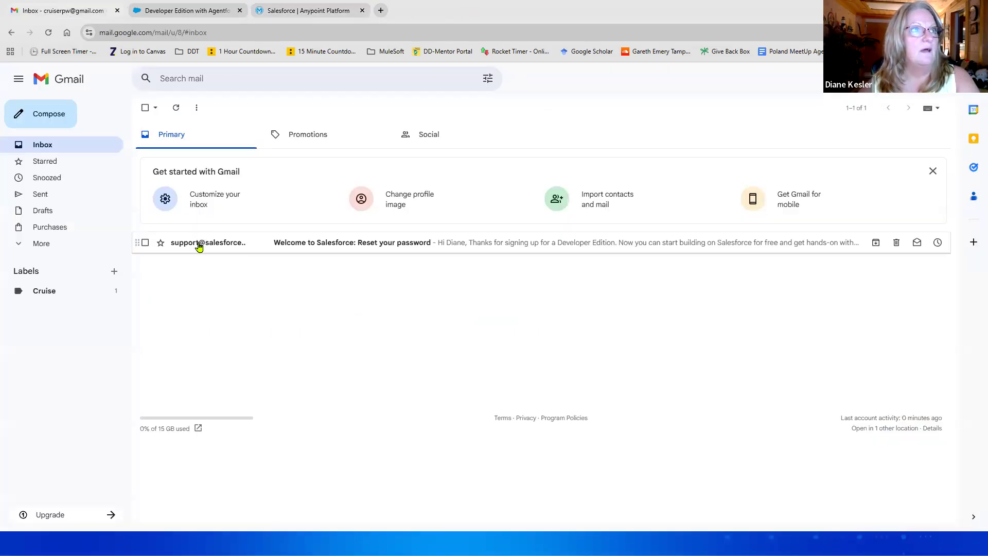
mouse_move(199, 247)
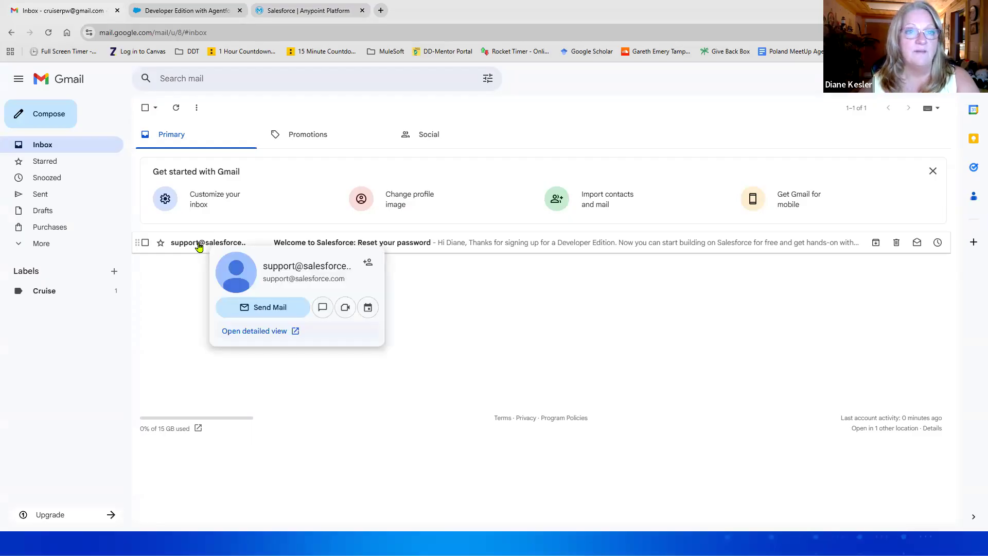
left_click(199, 247)
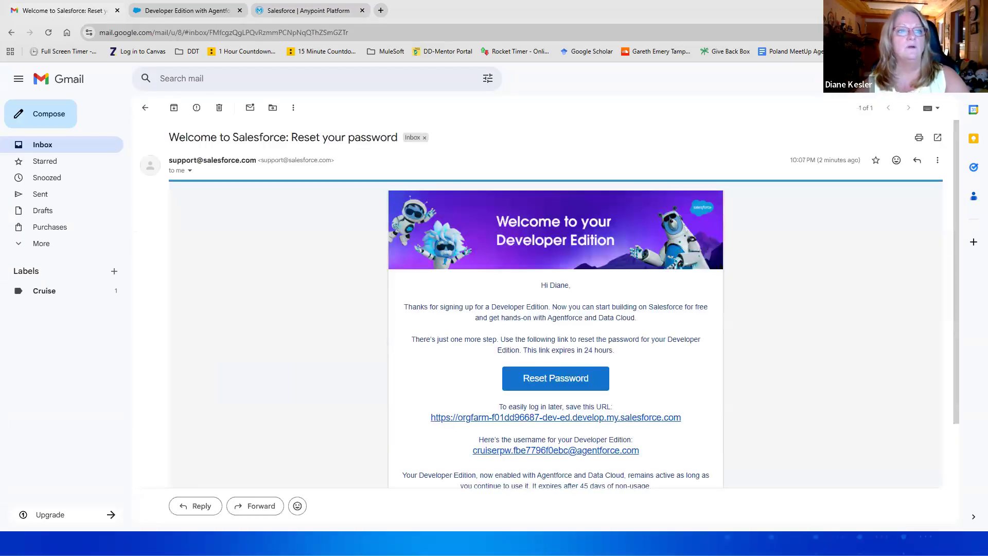
scroll(646, 422, "down", 1)
left_click_drag(644, 400, 607, 381)
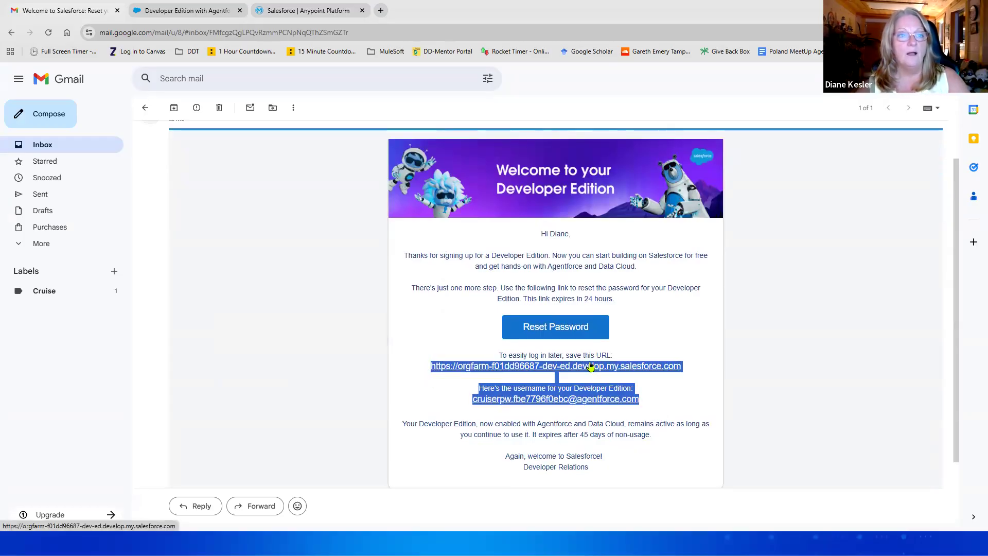
right_click(591, 365)
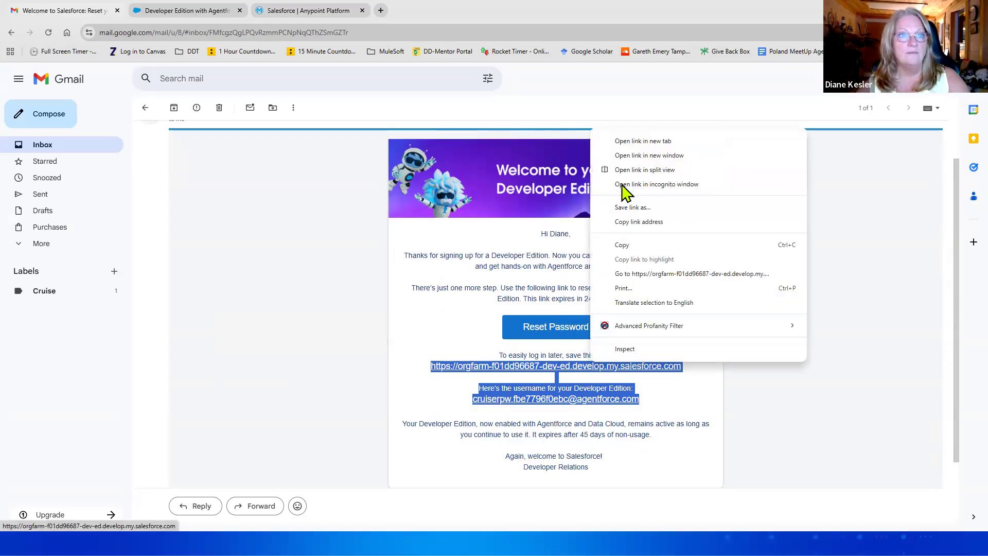
left_click(634, 246)
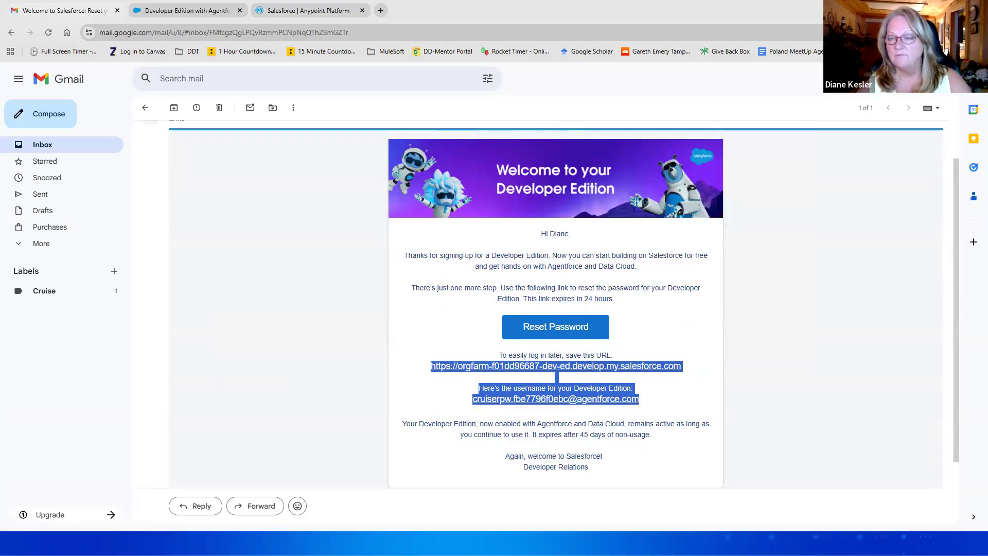
key("alt+Tab")
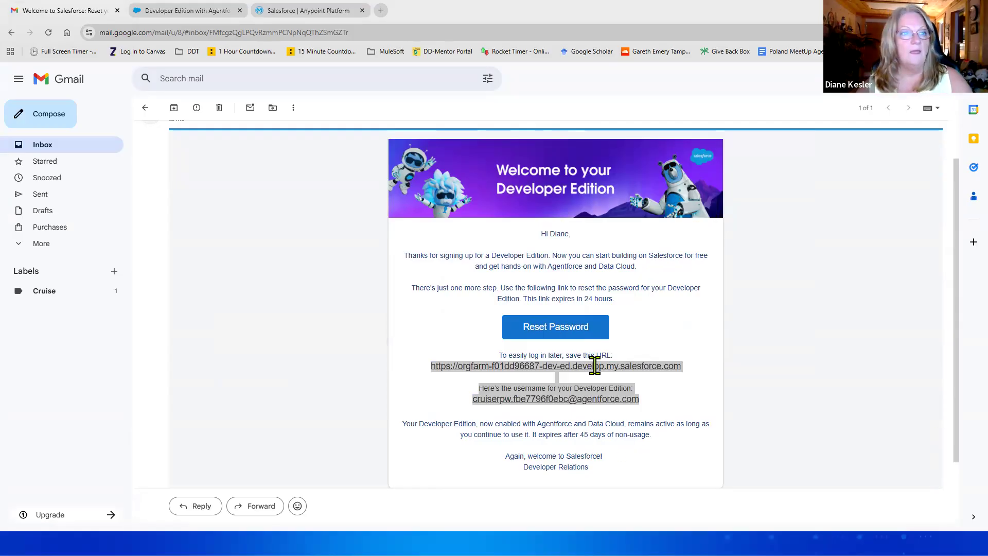
left_click(556, 327)
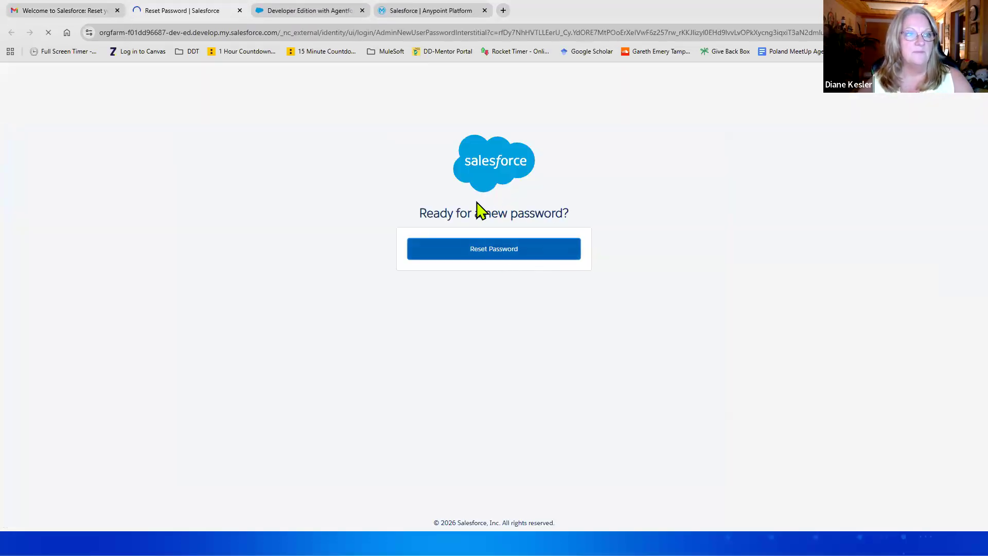
Step: Set and confirm a new Developer Edition password, answer the security question, and submit
left_click(487, 240)
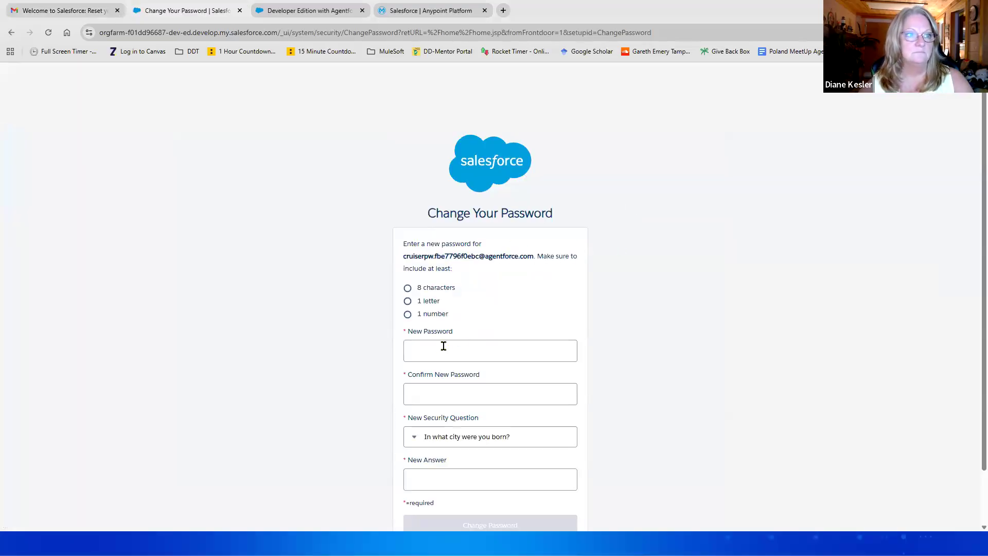
left_click(443, 346)
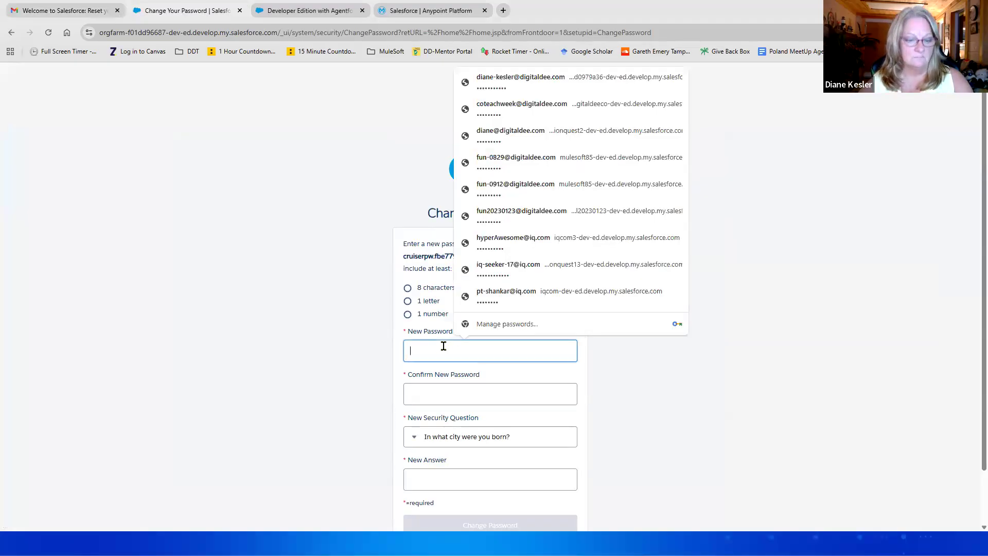
type("********")
left_click(461, 394)
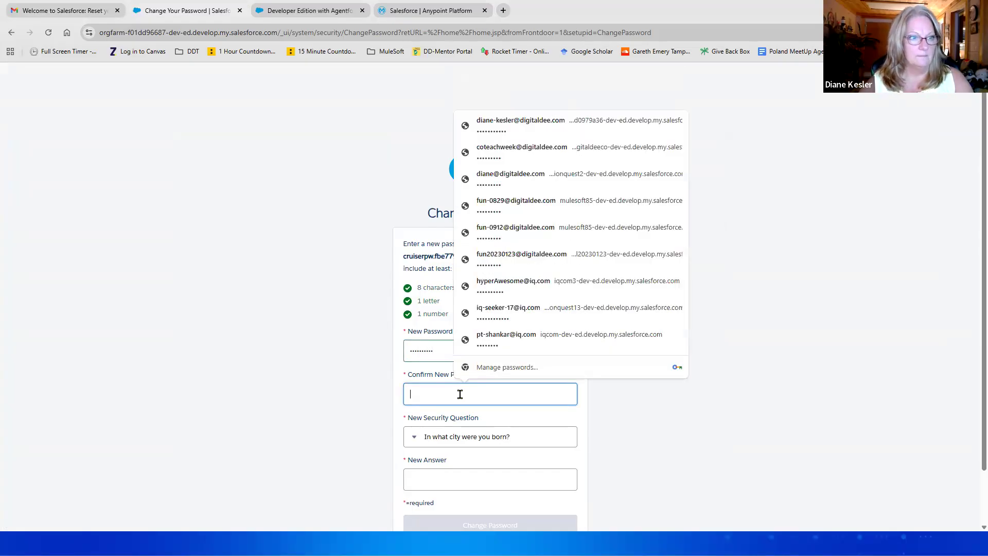
double_click(442, 352)
type("**")
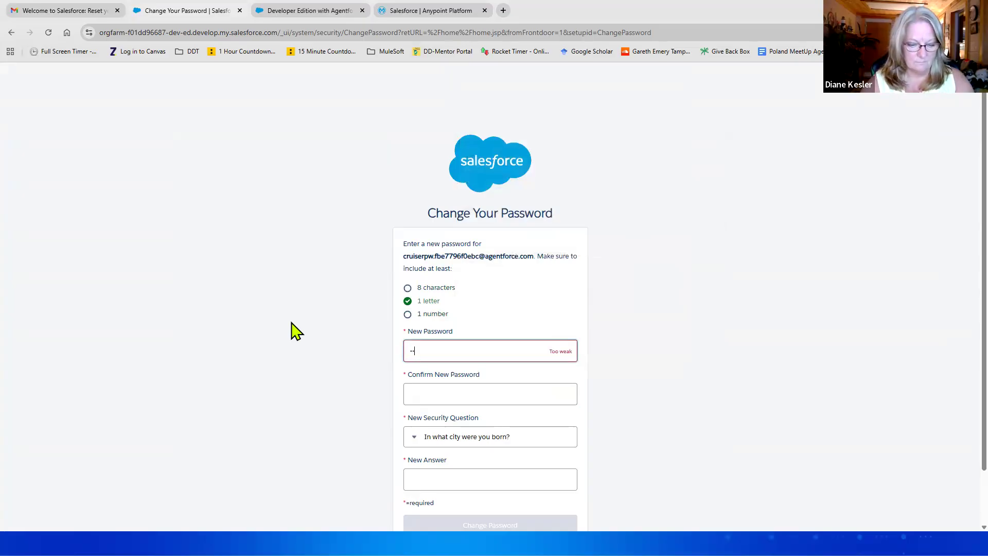
type("******")
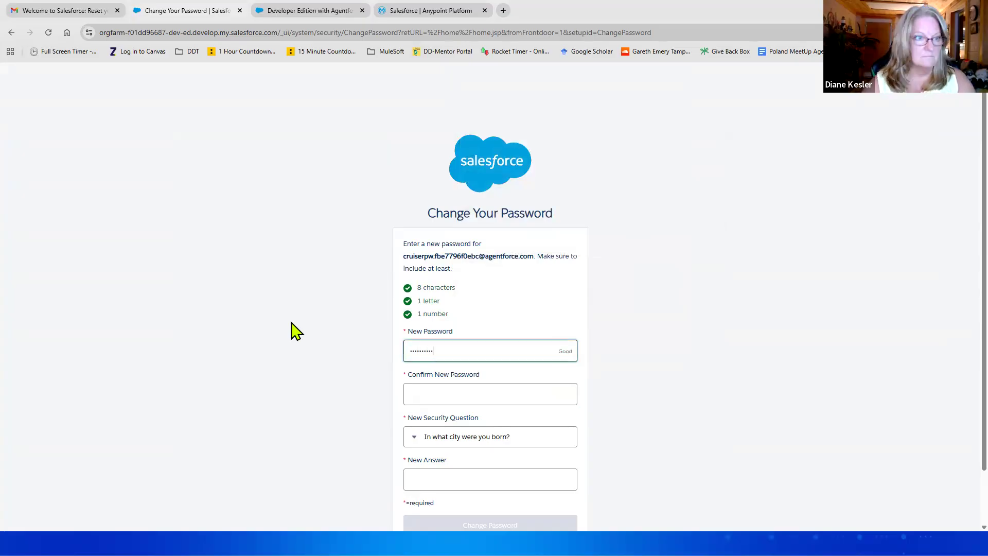
left_click(445, 399)
type("*")
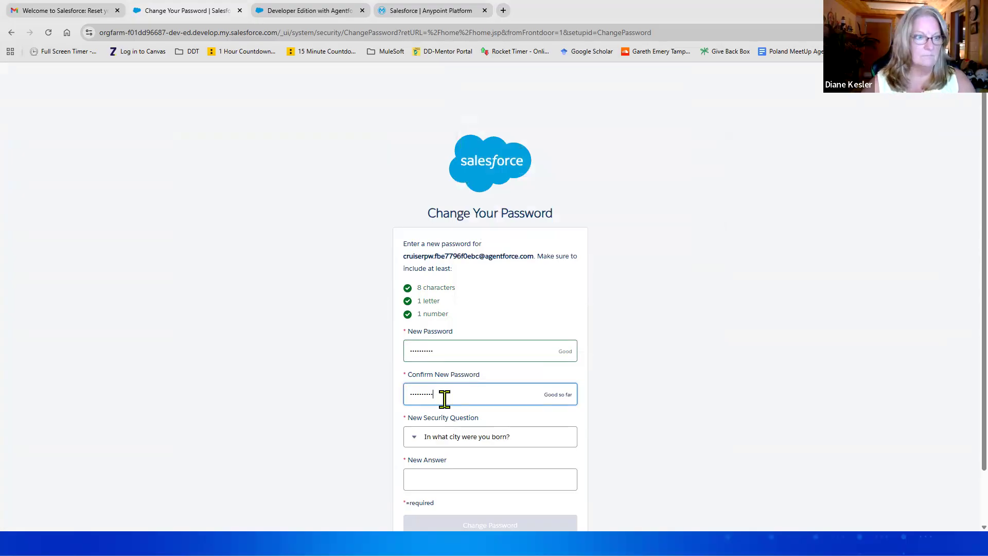
left_click(466, 474)
key("Return")
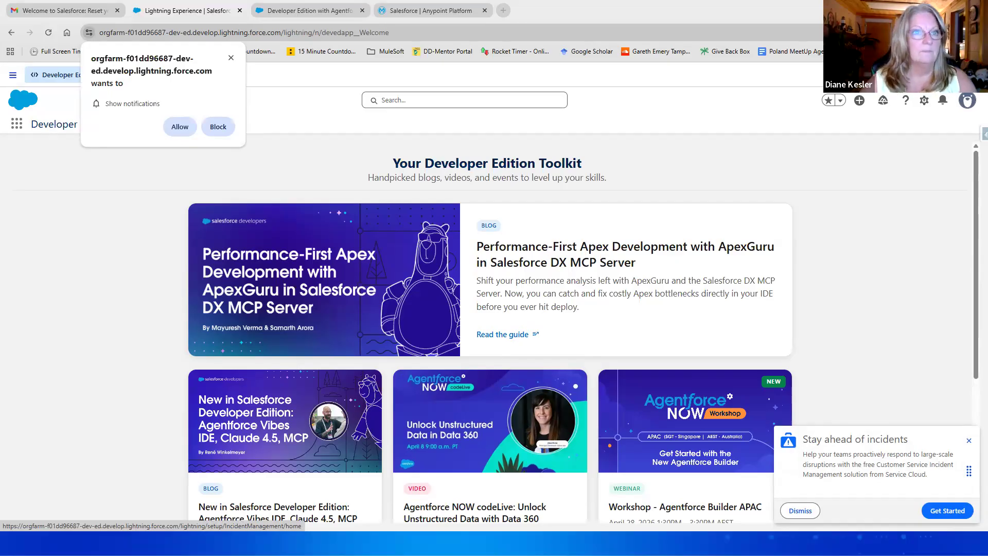
Step: Dismiss the notification prompt and go to Salesforce Setup
left_click(231, 58)
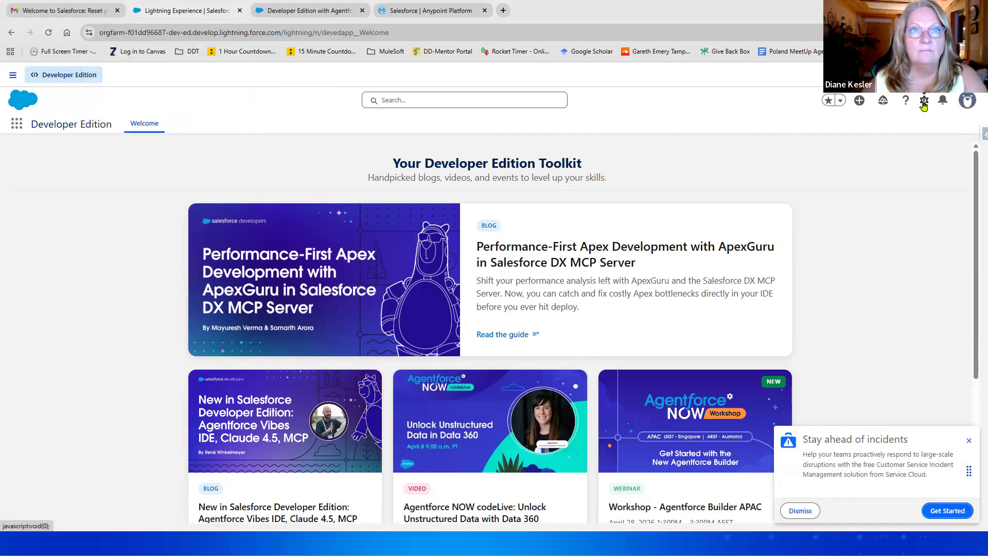
left_click(924, 103)
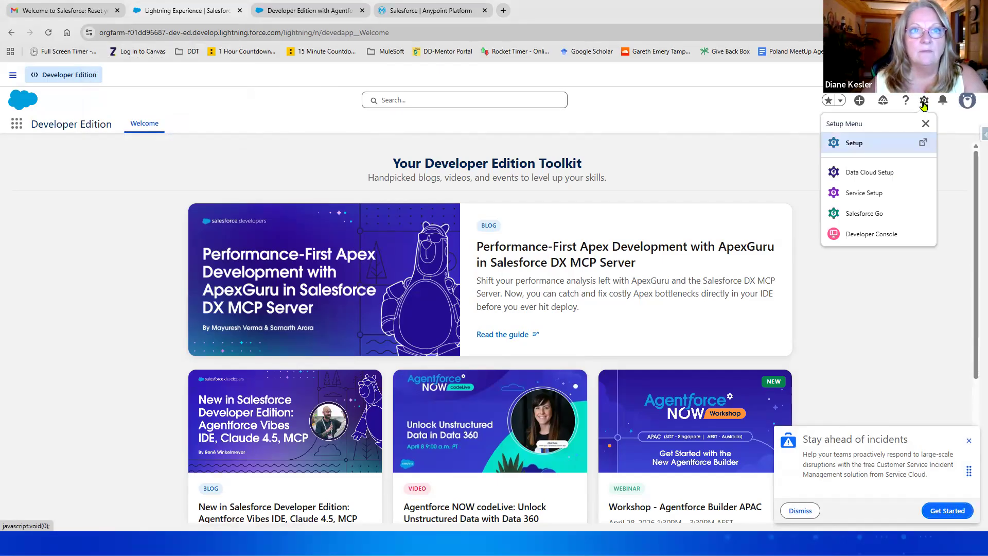
left_click(854, 144)
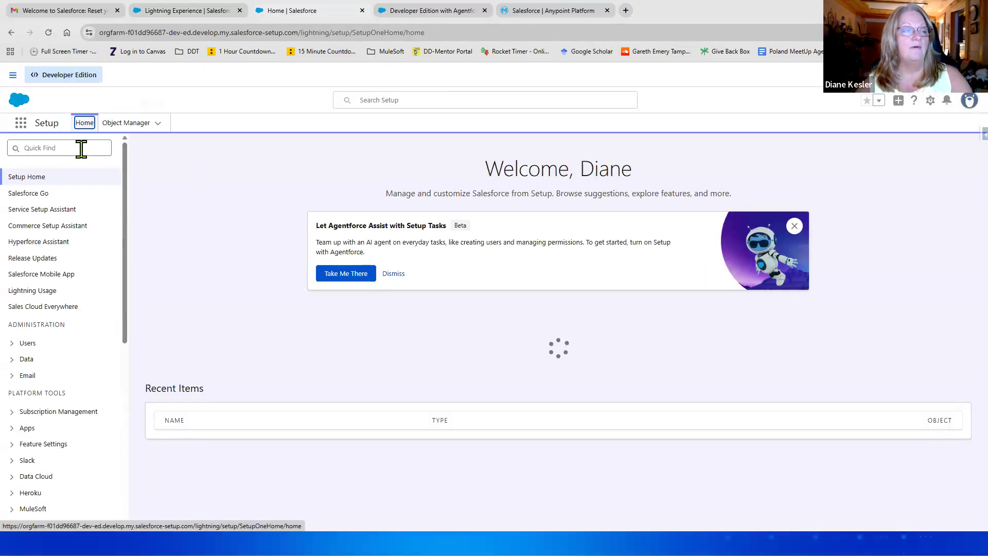
Step: Search Quick Find for Anypoint and open Anypoint Platform Setup
left_click(81, 149)
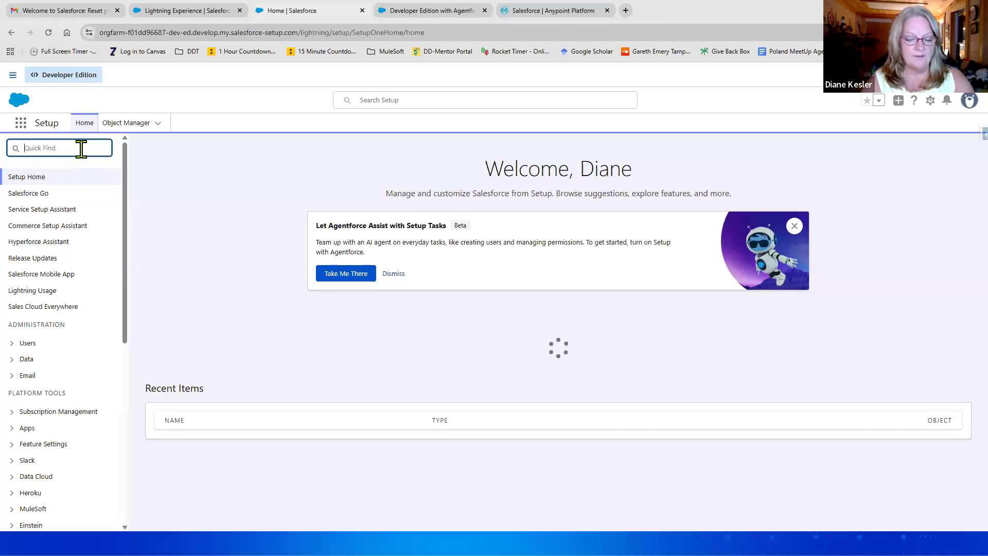
type("anyp")
type("oint")
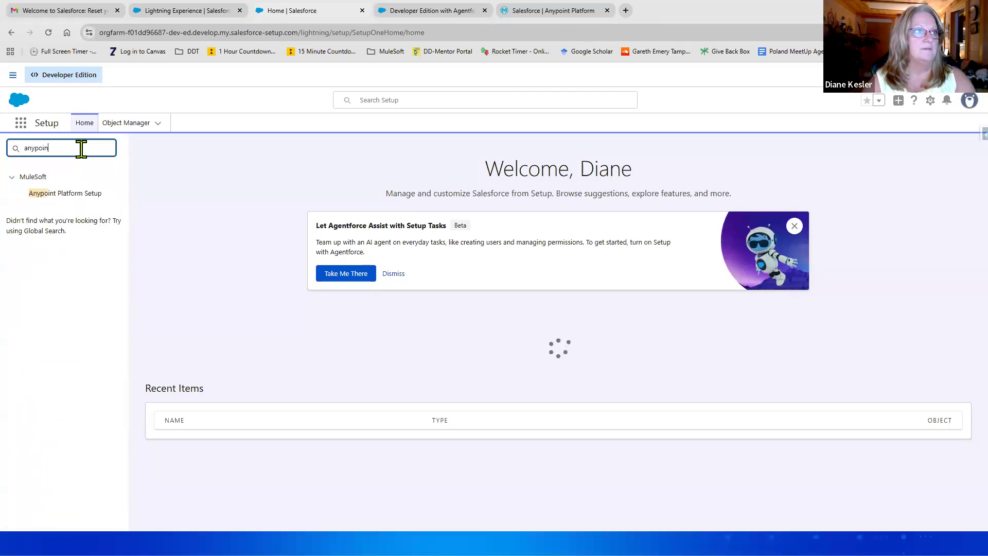
left_click(61, 203)
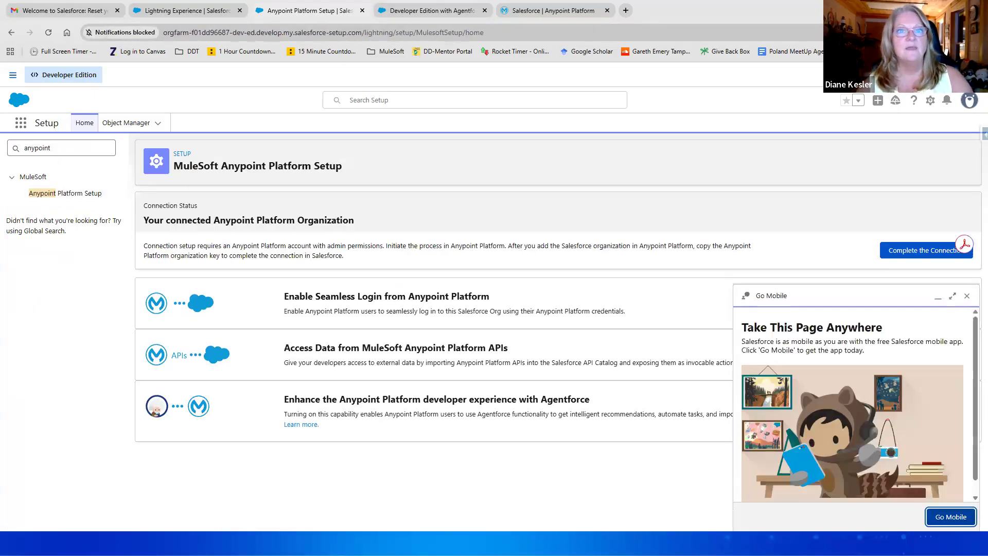
Step: Close the Go Mobile panel, start Complete the Connection, and copy the org tenant key for Anypoint
left_click(967, 295)
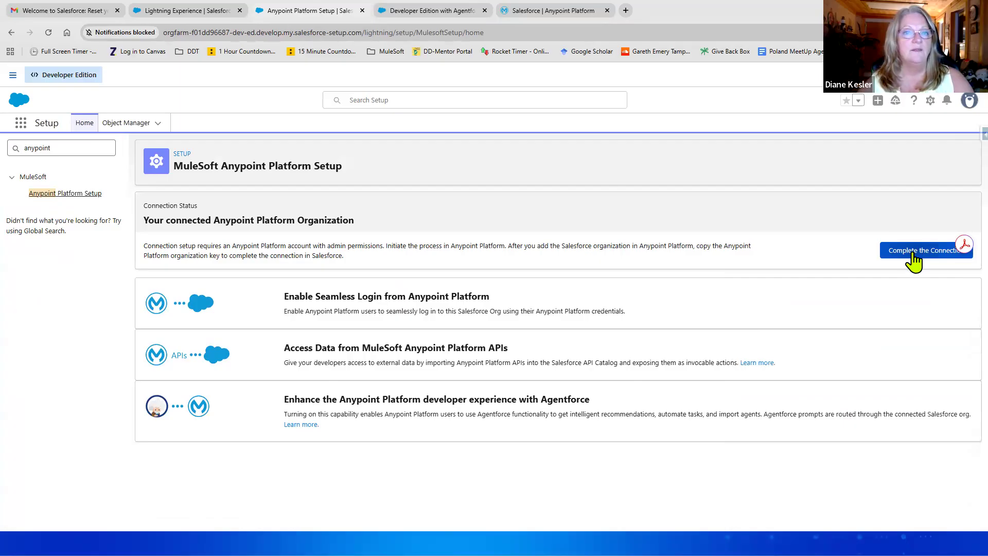
left_click(914, 262)
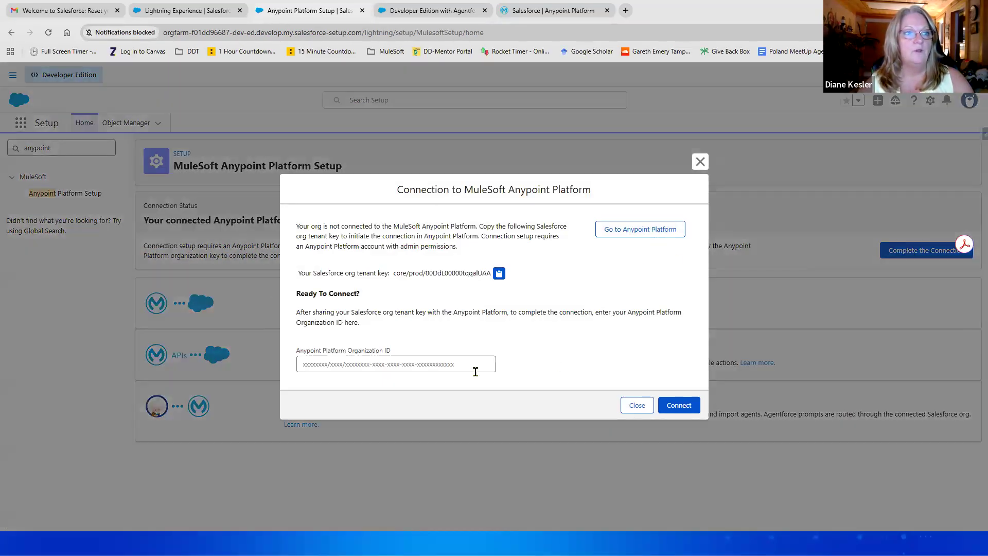
left_click(500, 274)
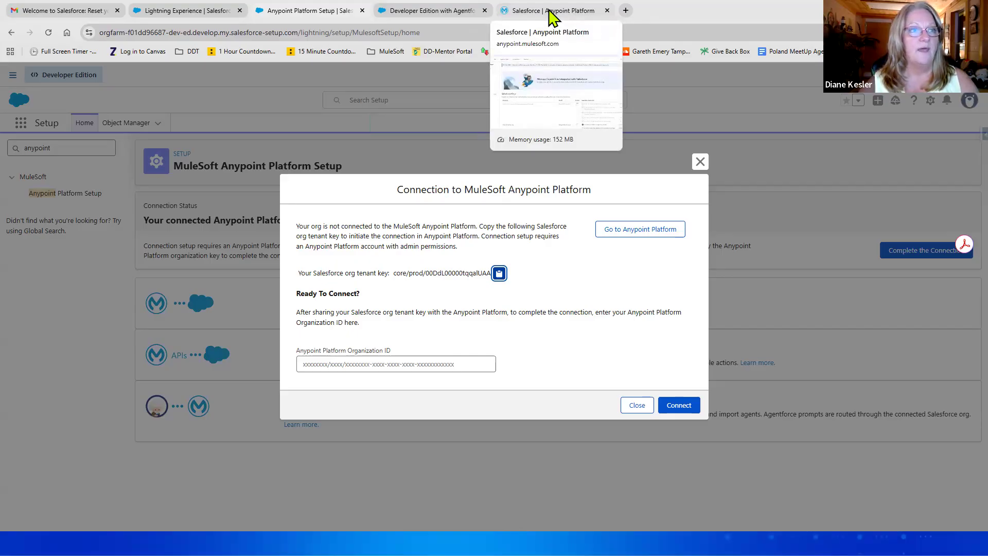
left_click(552, 13)
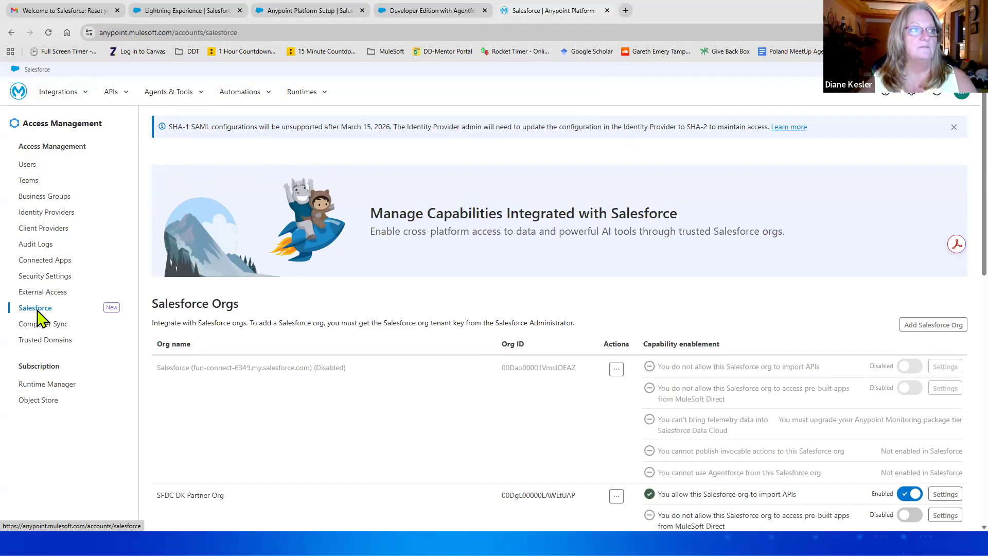
Step: Add a Salesforce org in Anypoint by pasting and validating the copied tenant key
left_click(930, 329)
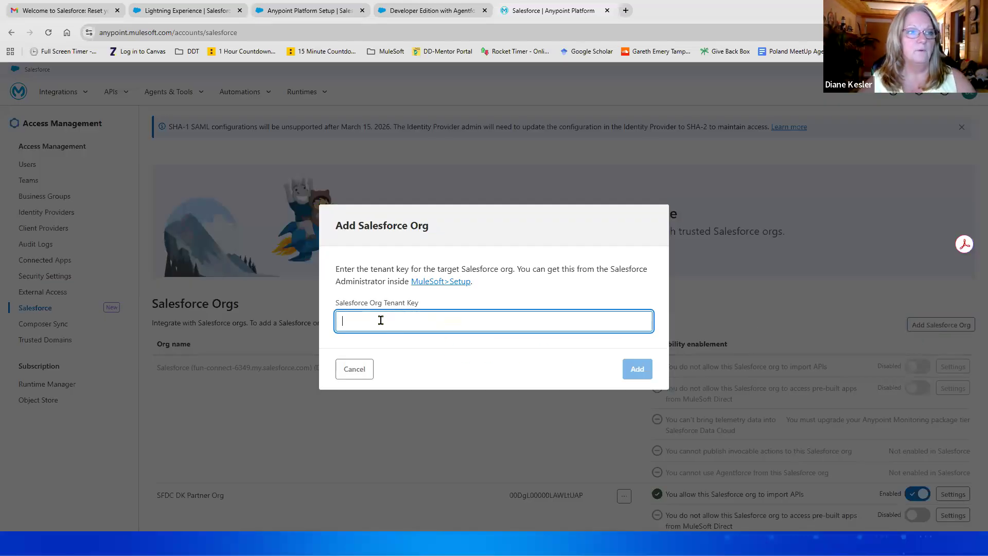
key("ctrl+v")
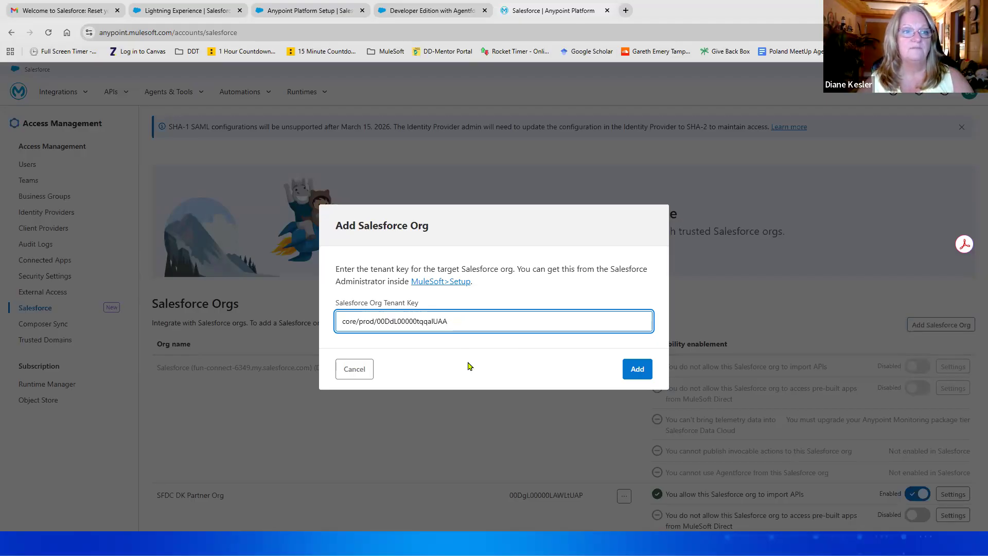
left_click(639, 370)
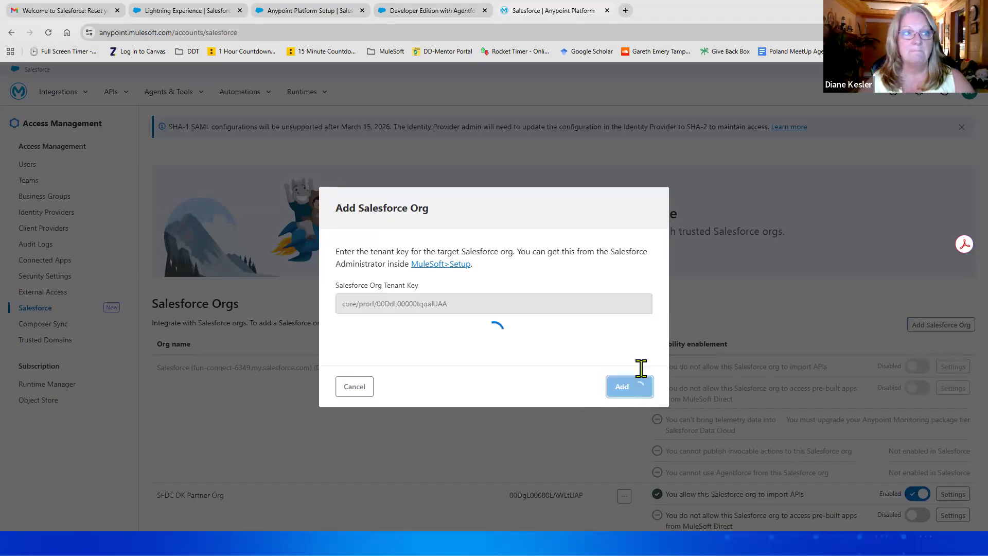
left_click(420, 380)
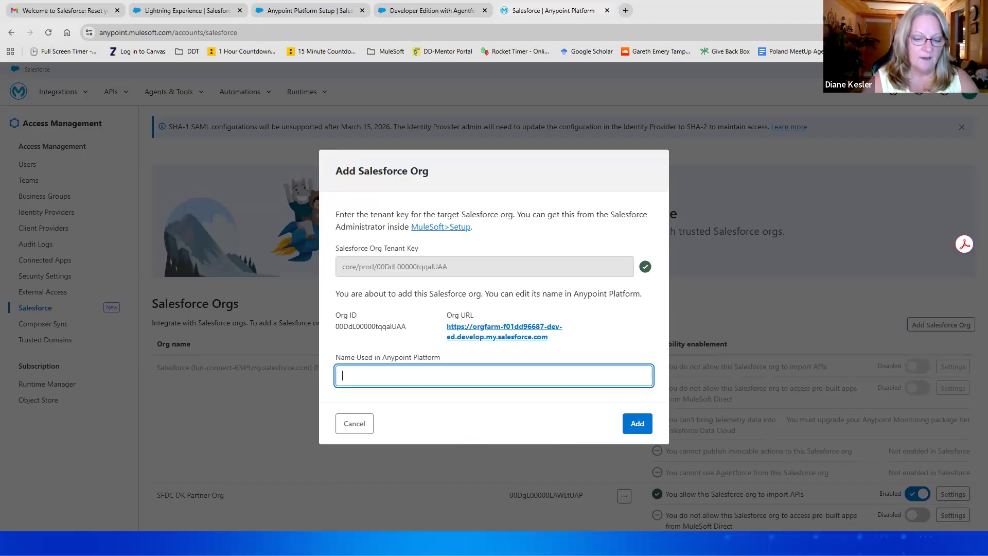
Step: Name the org 'SFDC Sales Org DK', add it, and copy its Anypoint Platform org key
type("SFD")
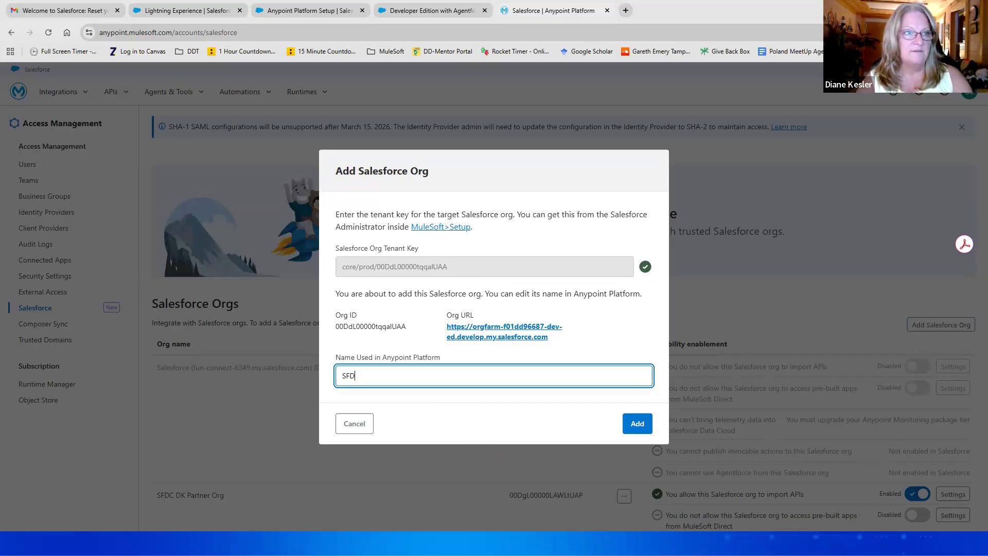
type("C S")
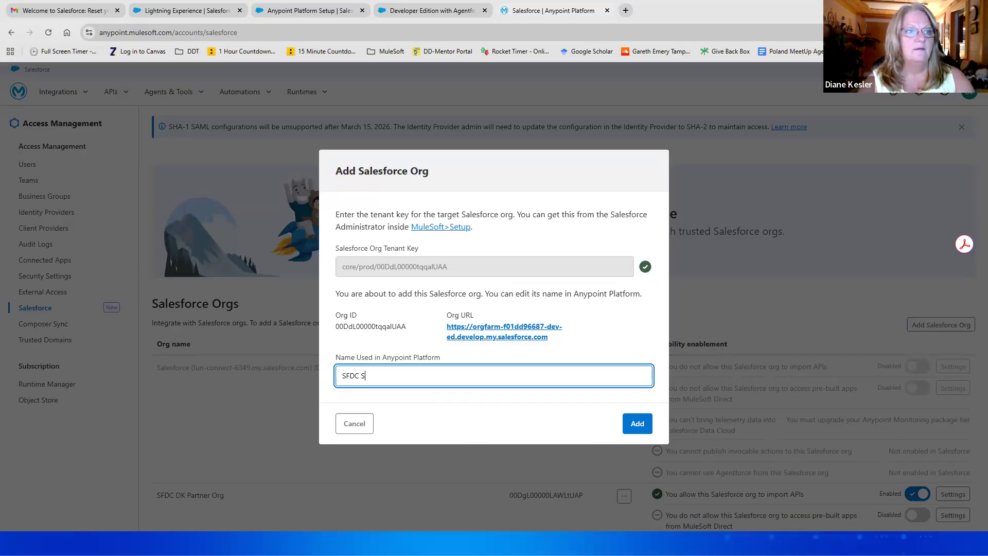
type("ales Org")
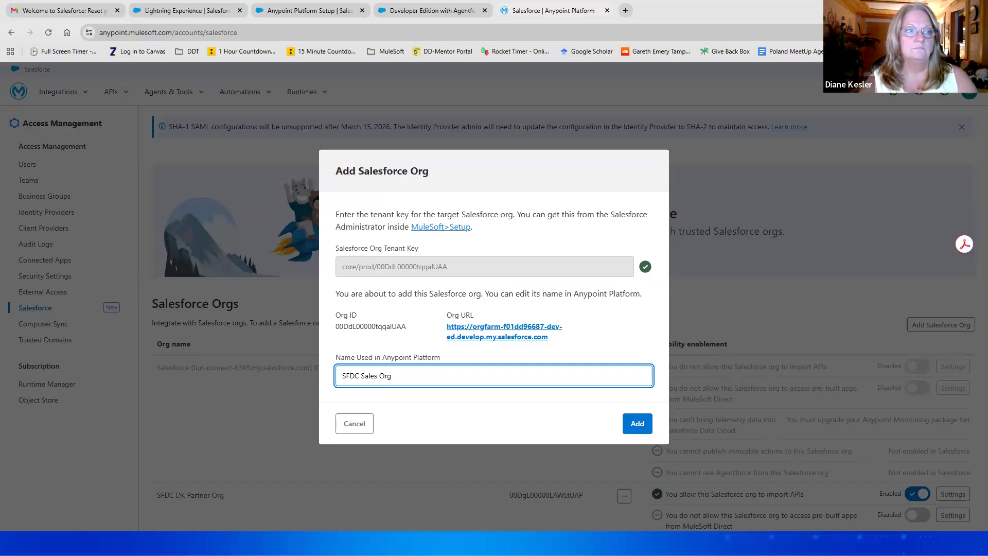
type(" DK")
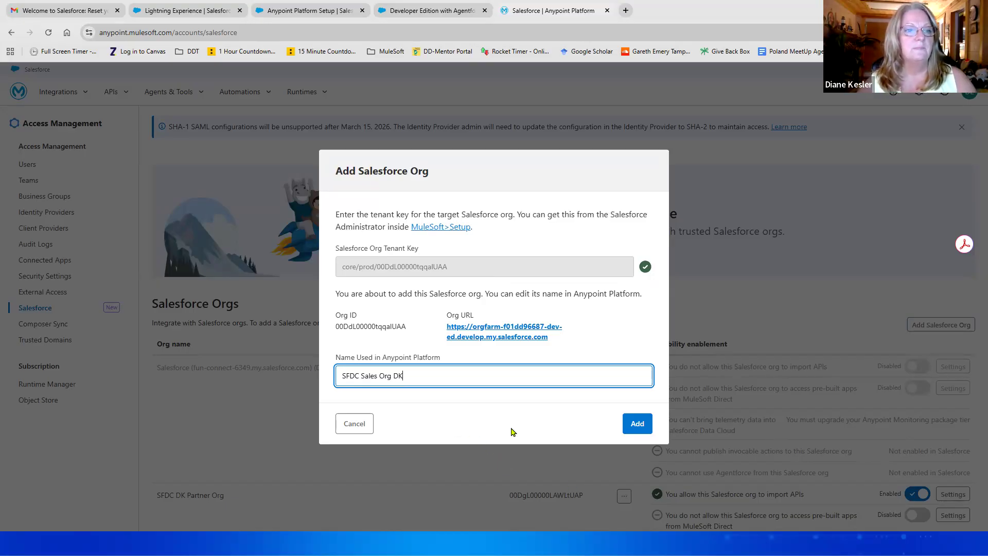
left_click(635, 429)
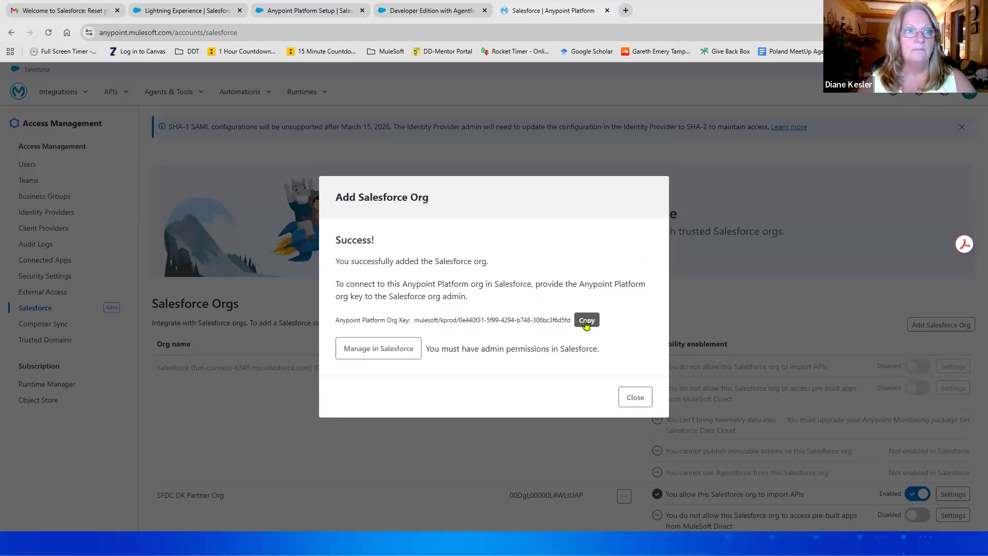
left_click(586, 321)
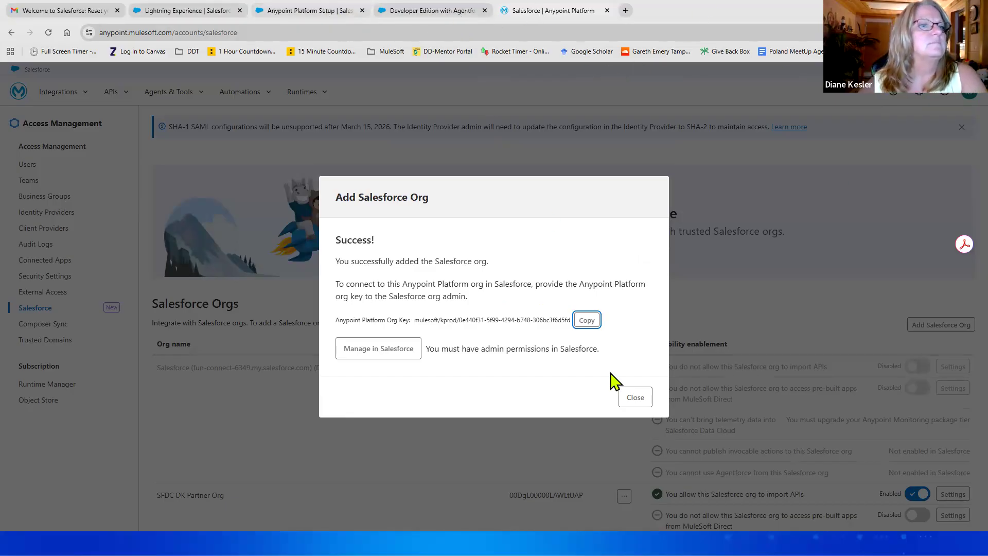
left_click(587, 320)
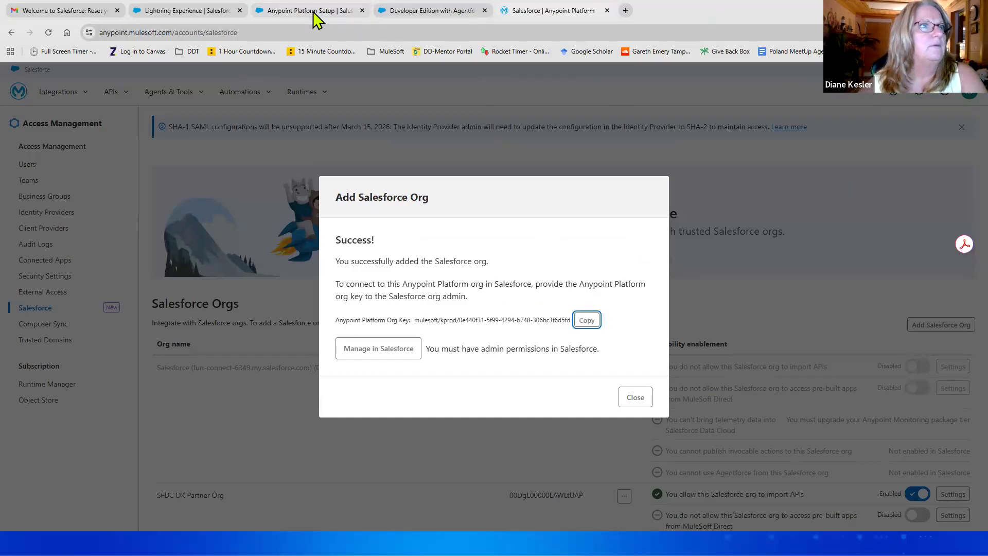
left_click(426, 15)
Step: Paste the copied Anypoint org key into Anypoint Platform Organization ID and connect to CloudBlazer
left_click(324, 12)
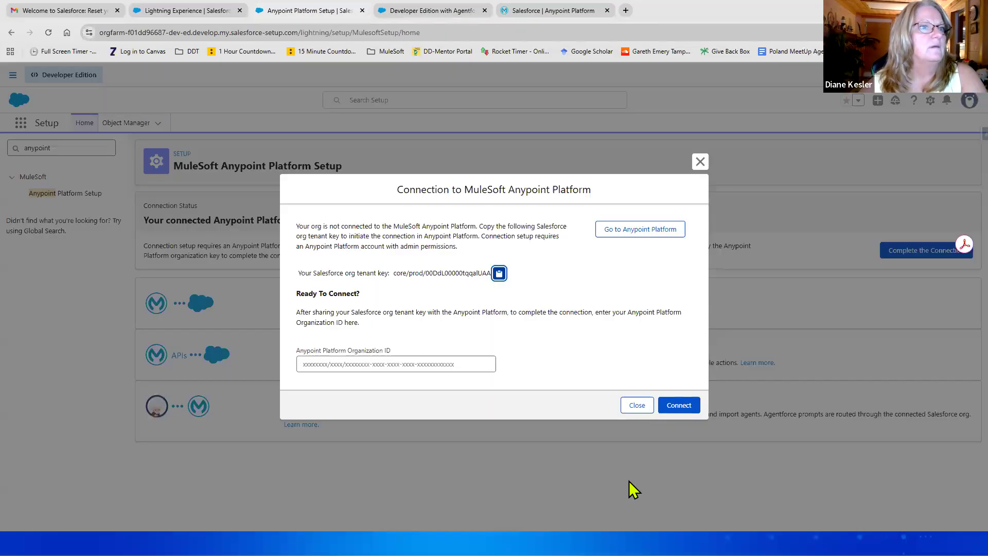
left_click(328, 364)
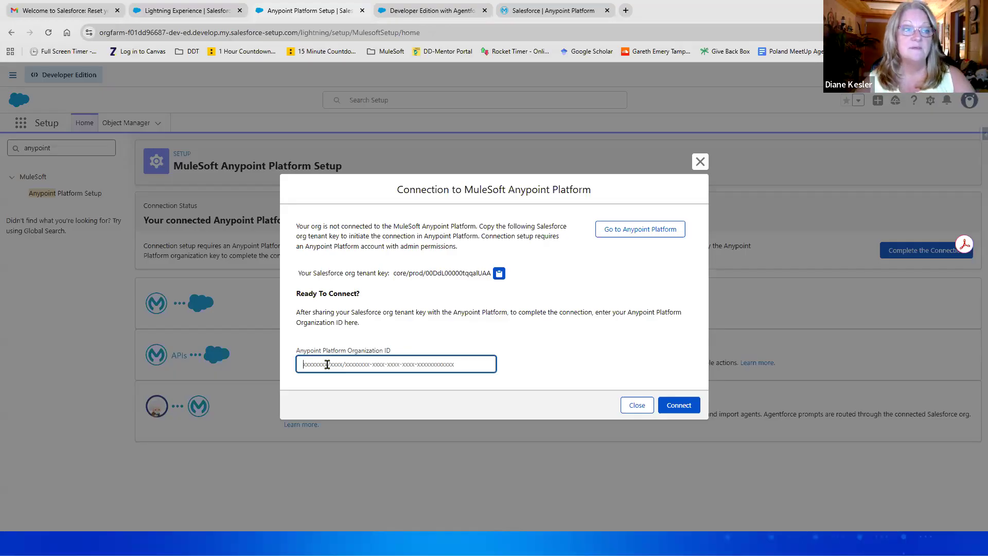
key("ctrl+v")
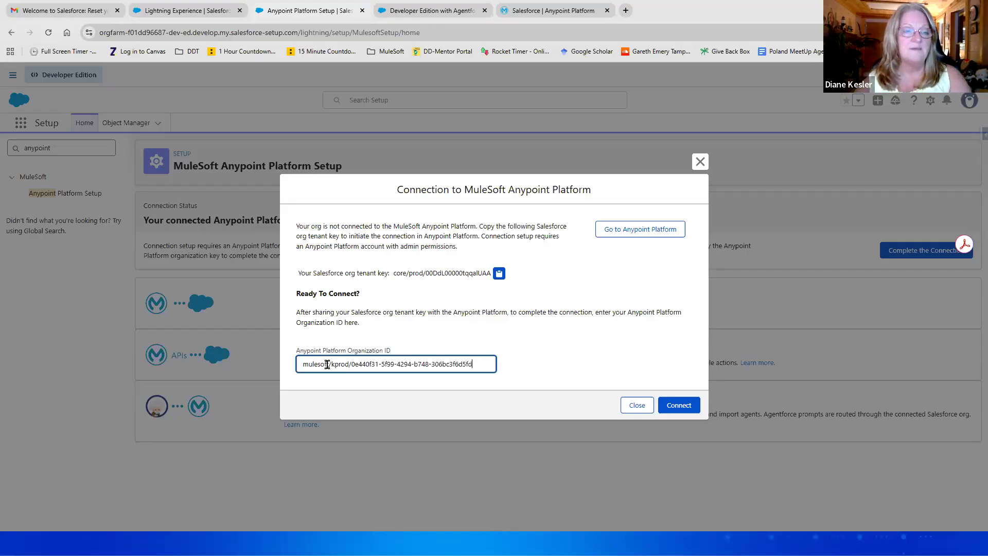
left_click(677, 406)
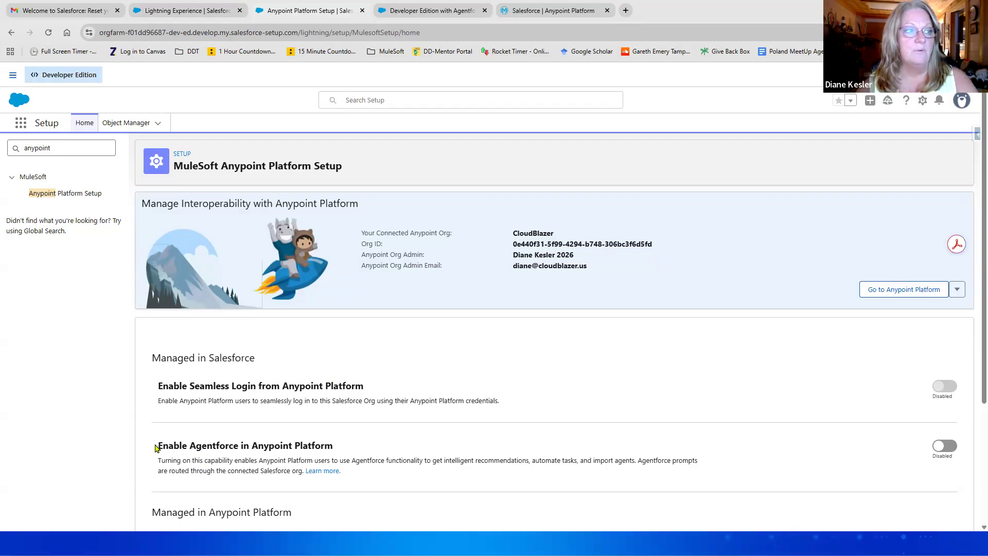
Step: Enable Agentforce in Anypoint Platform on the Anypoint Platform Setup page
triple_click(247, 450)
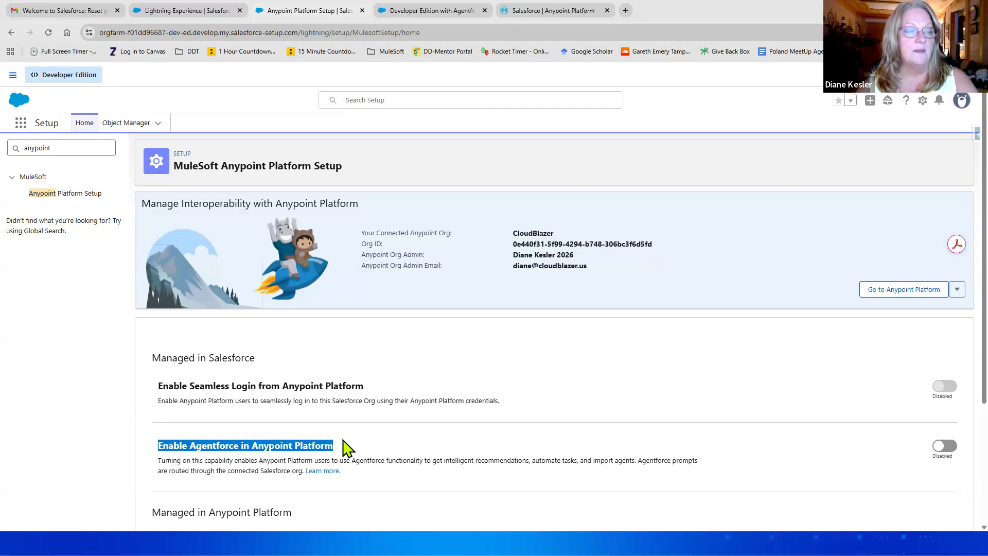
left_click(346, 453)
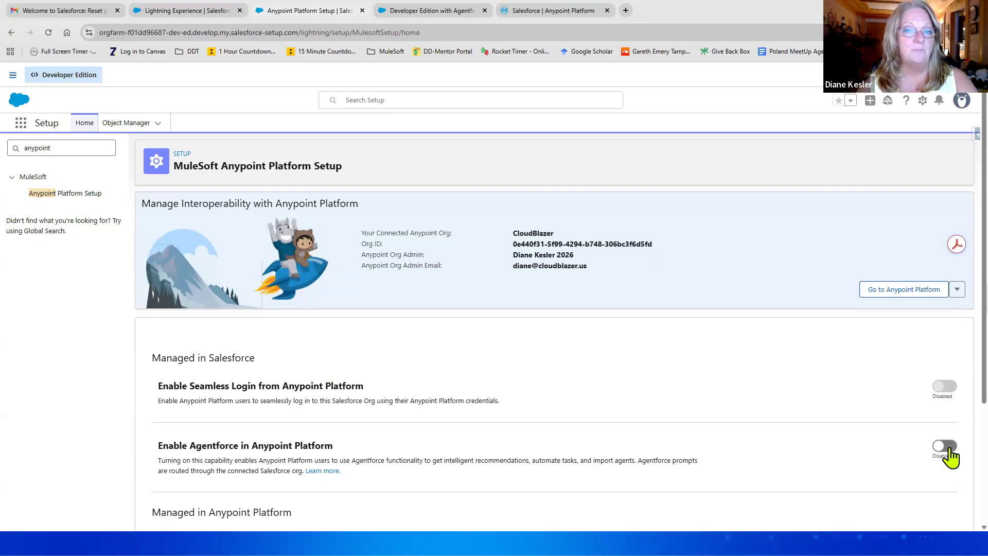
left_click(947, 446)
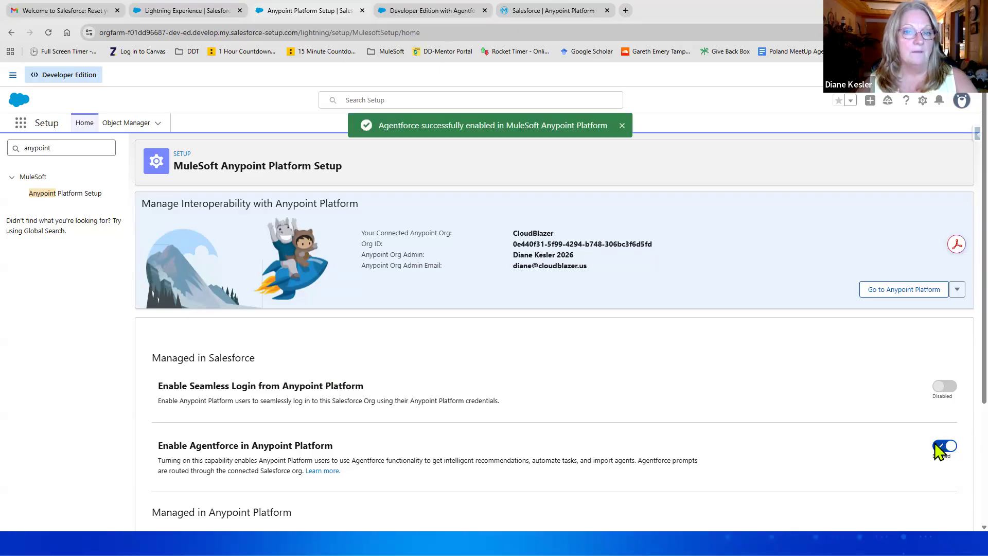
Step: Replace the Setup Quick Find text with 'einstein'
left_click(74, 145)
key("ctrl+a")
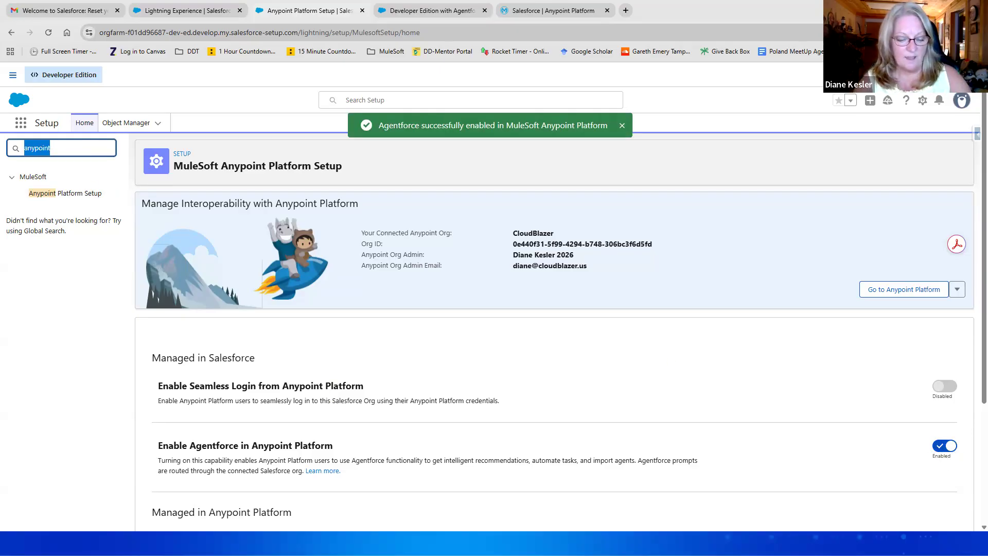
type("einstein")
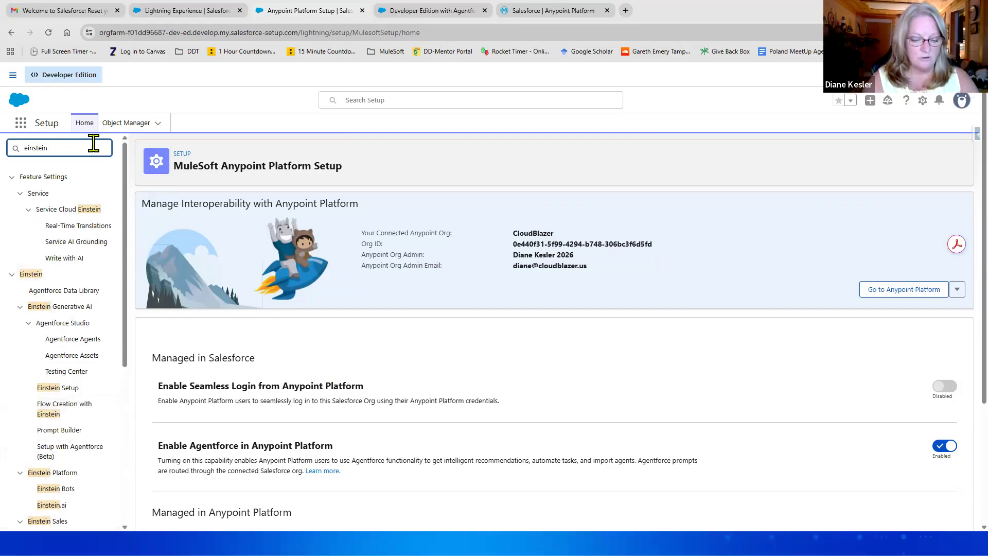
Step: Open Einstein Setup via the 'einstein set' search, then search Setup for 'agents'
type("set")
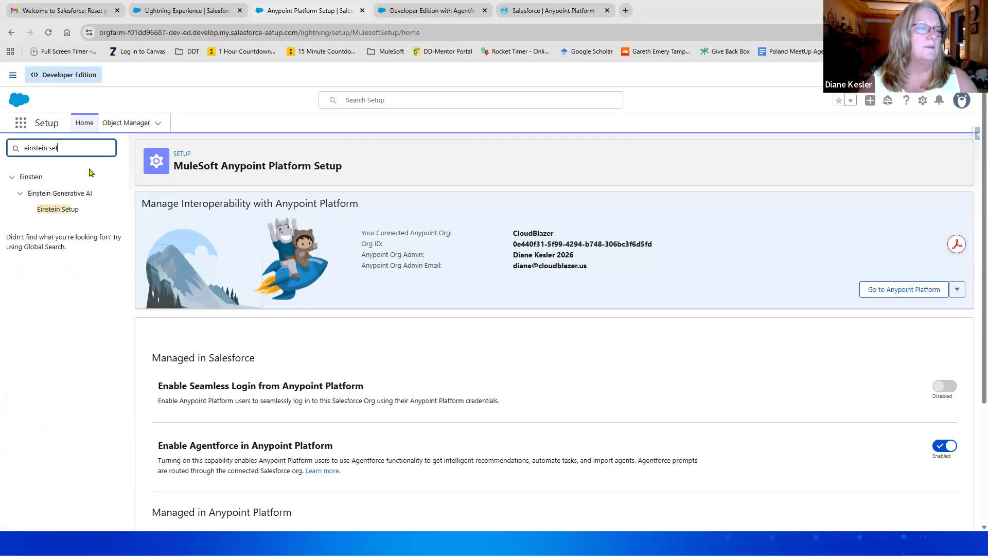
left_click(66, 213)
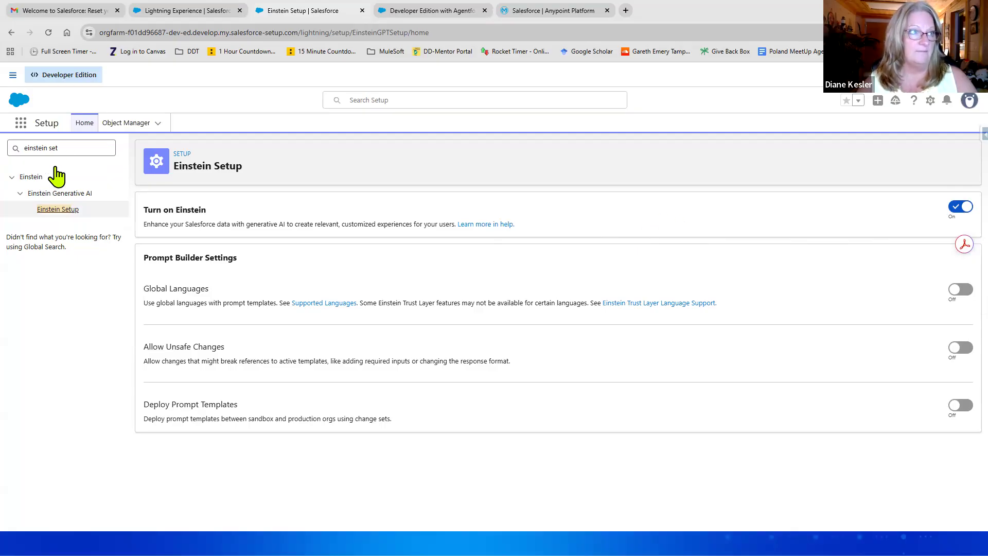
left_click(72, 149)
key("ctrl+a")
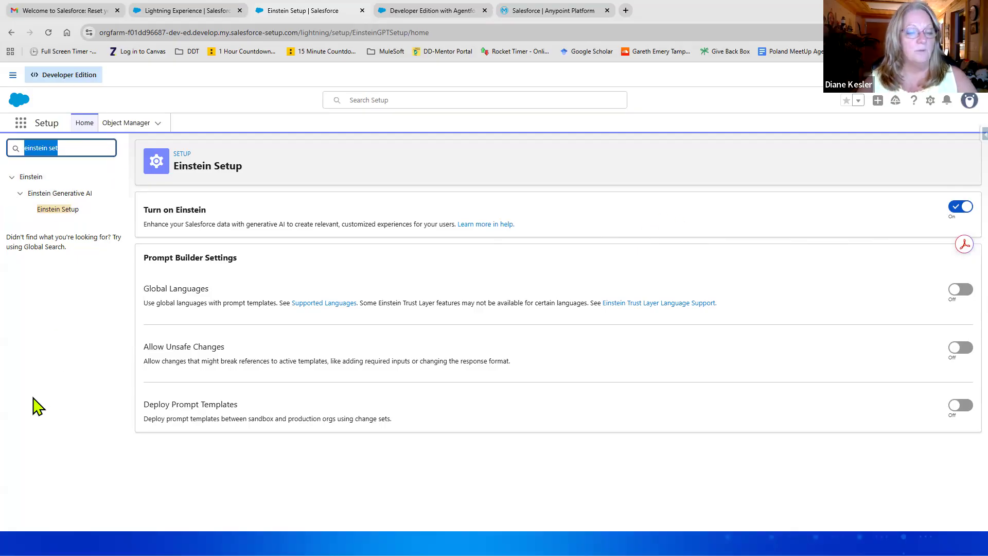
type("agents")
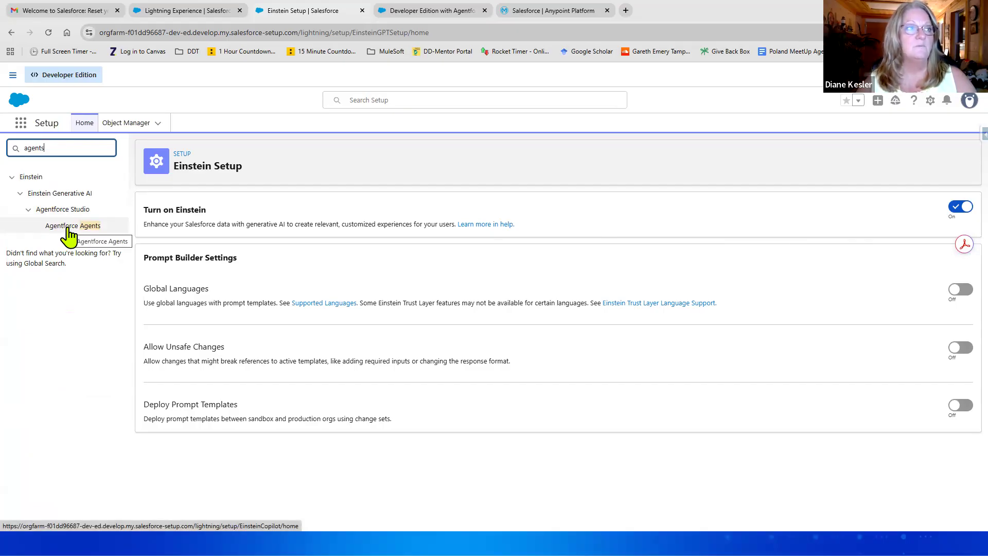
Step: Turn Agentforce on for the org on the Agentforce Agents setup page
left_click(69, 228)
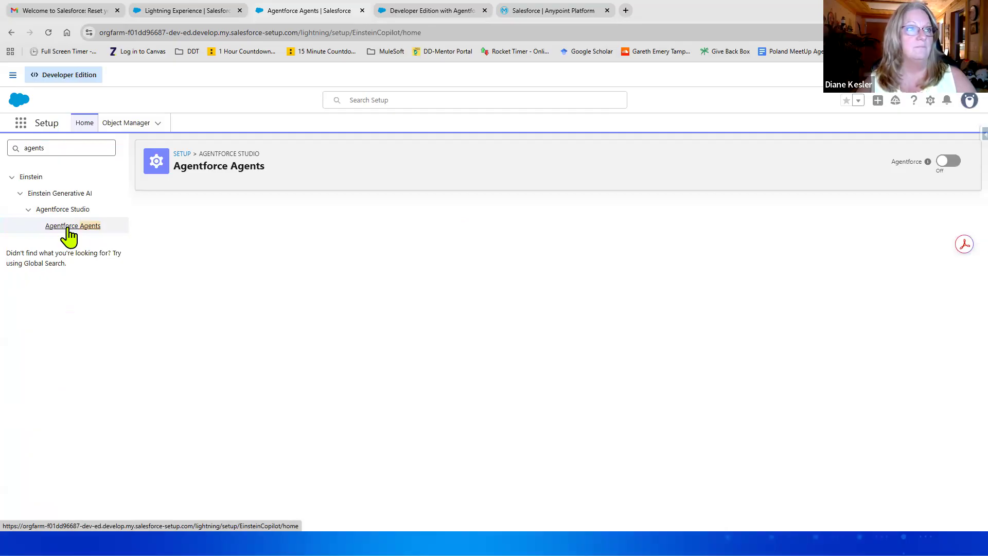
left_click(956, 163)
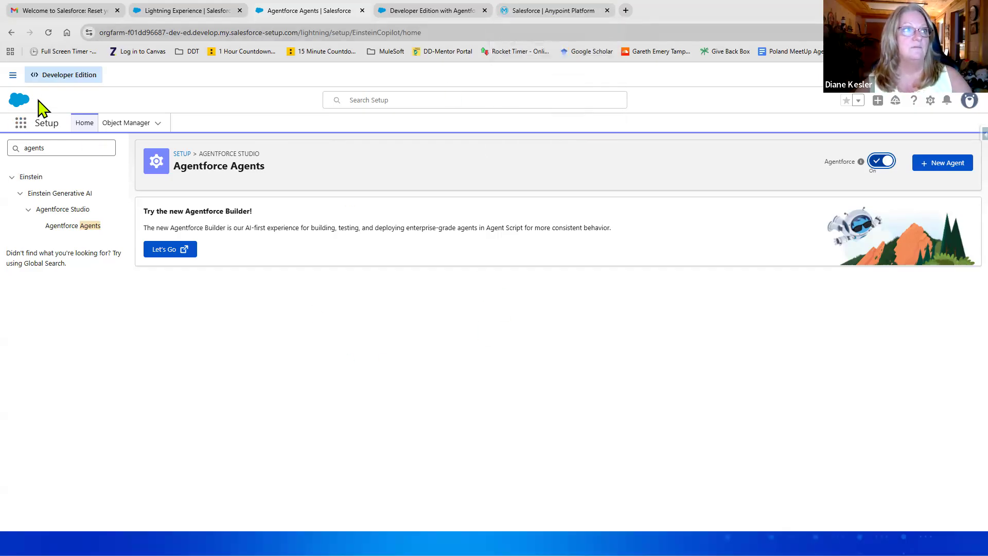
left_click(532, 13)
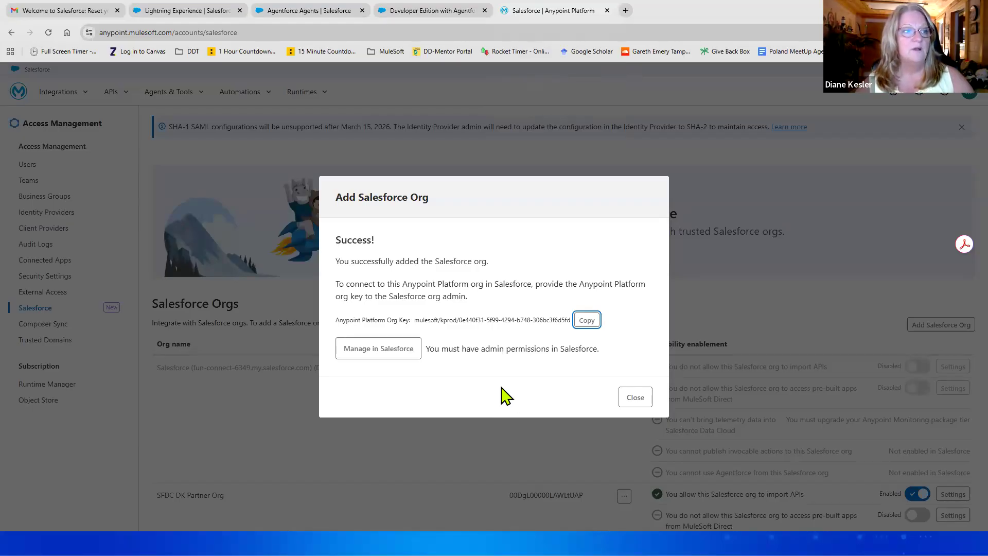
Step: Close the Add Salesforce Org success message and locate SFDC Sales Org DK in the Salesforce Orgs list
left_click(634, 398)
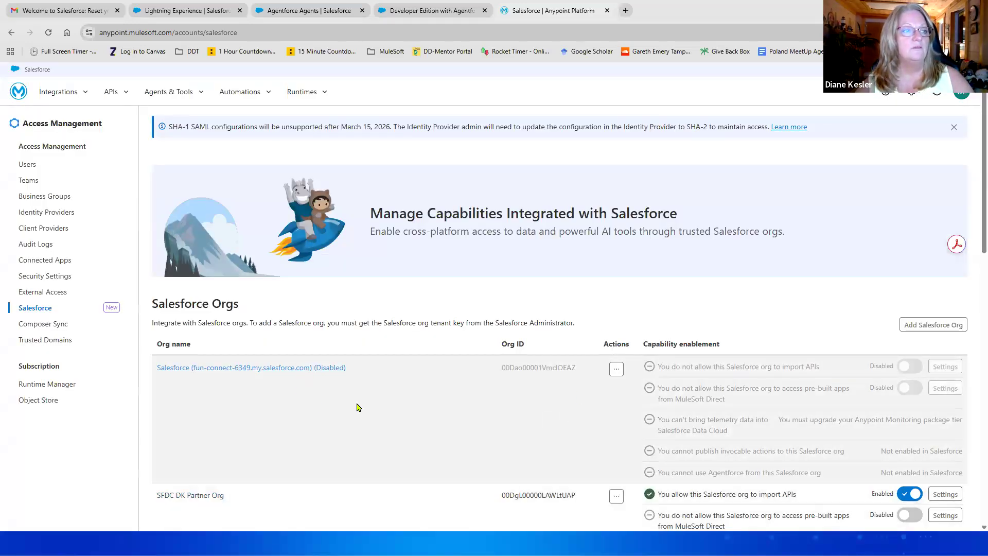
scroll(475, 425, "down", 6)
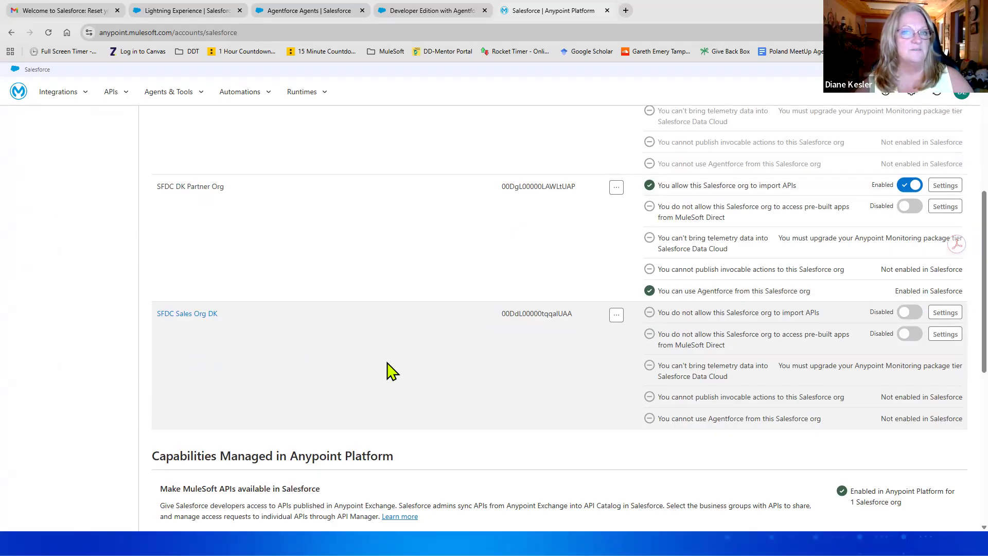
scroll(486, 366, "up", 3)
scroll(486, 373, "up", 2)
scroll(487, 373, "down", 6)
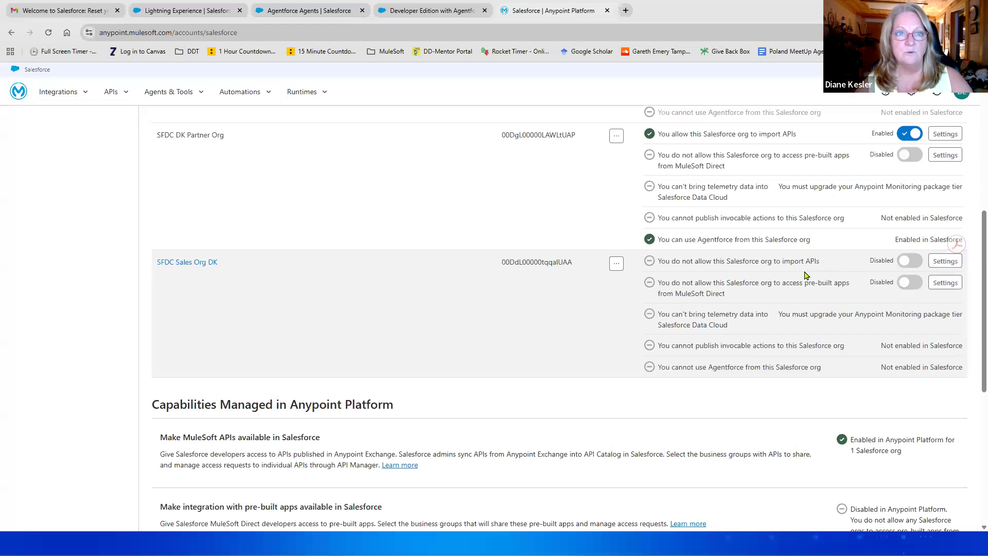
Step: Allow SFDC Sales Org DK to import APIs from the CloudBlazer business group and save
left_click(910, 261)
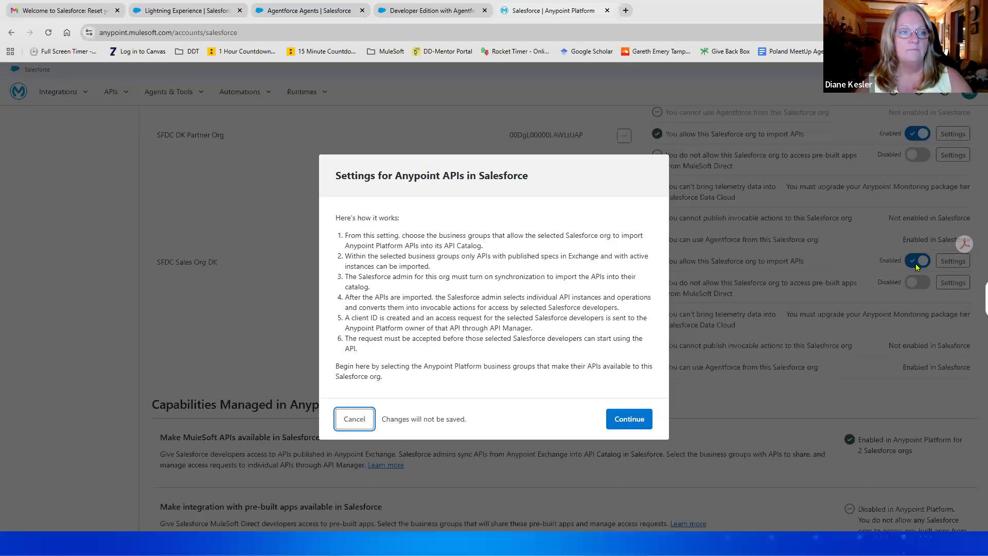
left_click(625, 423)
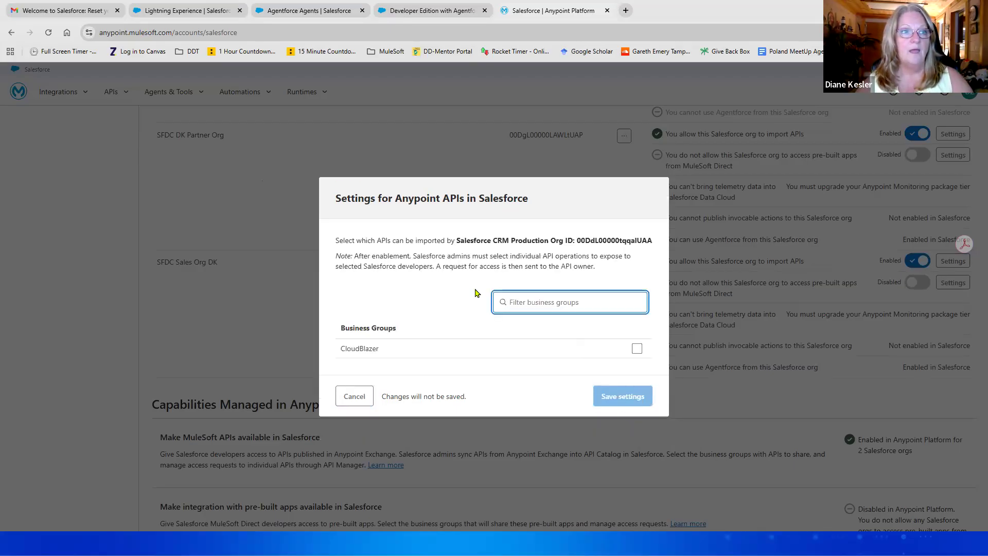
left_click(637, 348)
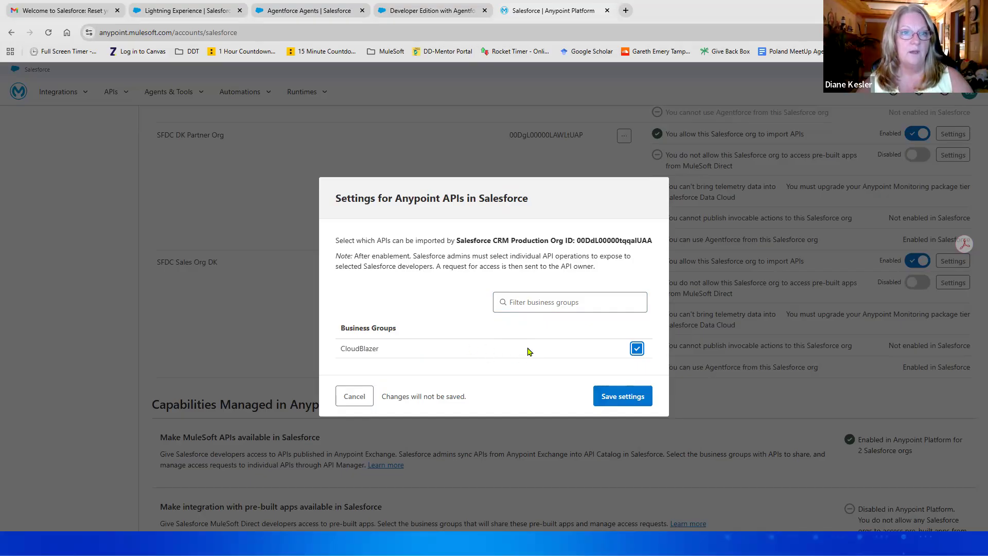
left_click(628, 402)
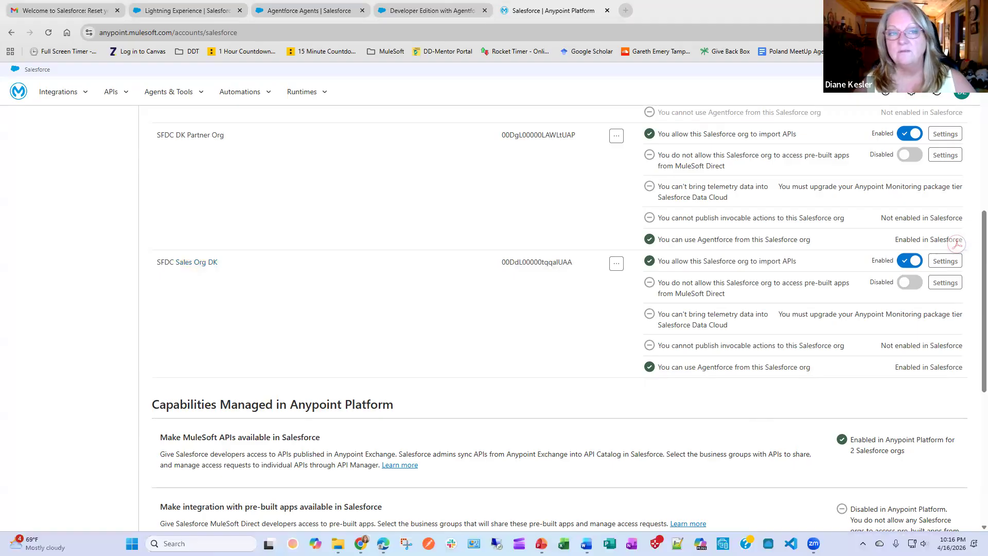
left_click(669, 543)
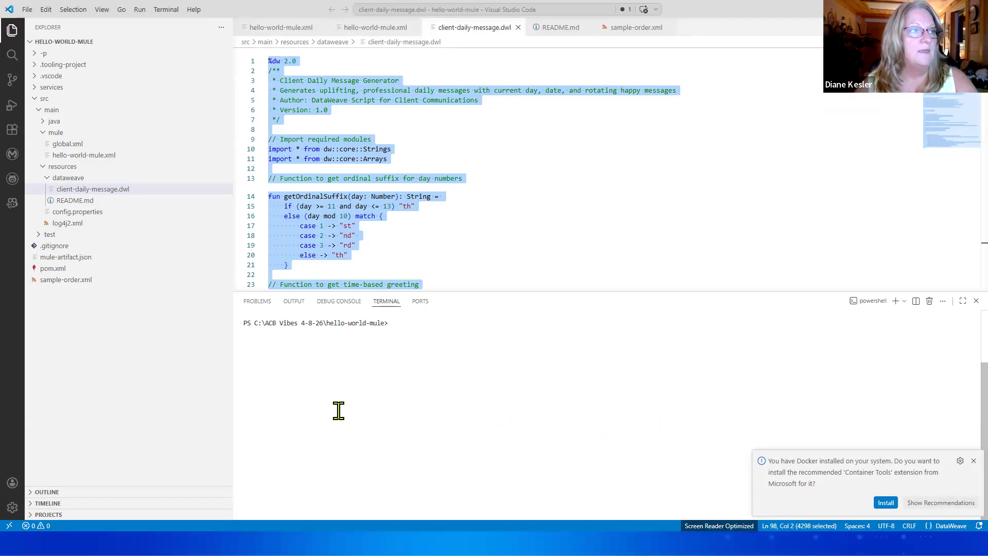
Step: Dismiss the Docker Container Tools and Java runtime upgrade notifications
left_click(974, 461)
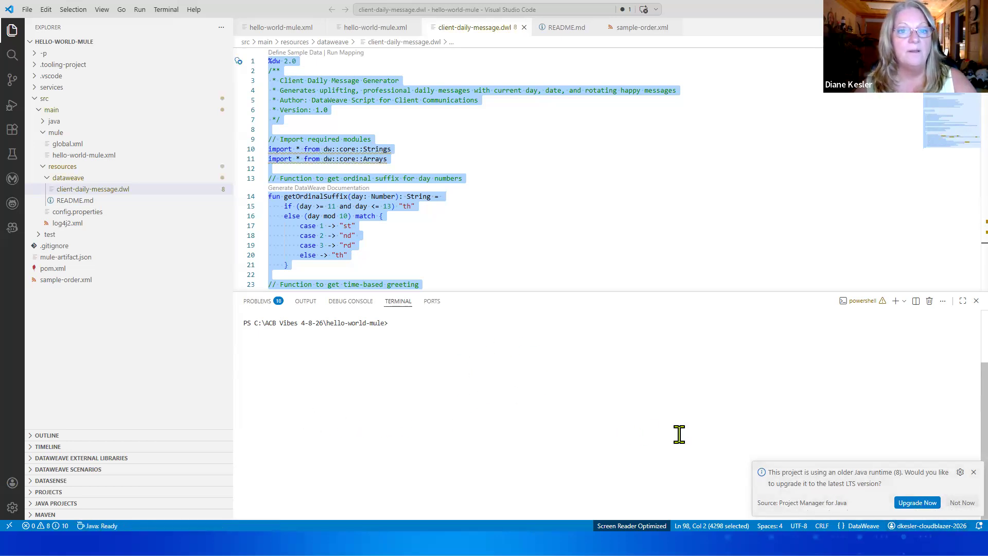
left_click(973, 472)
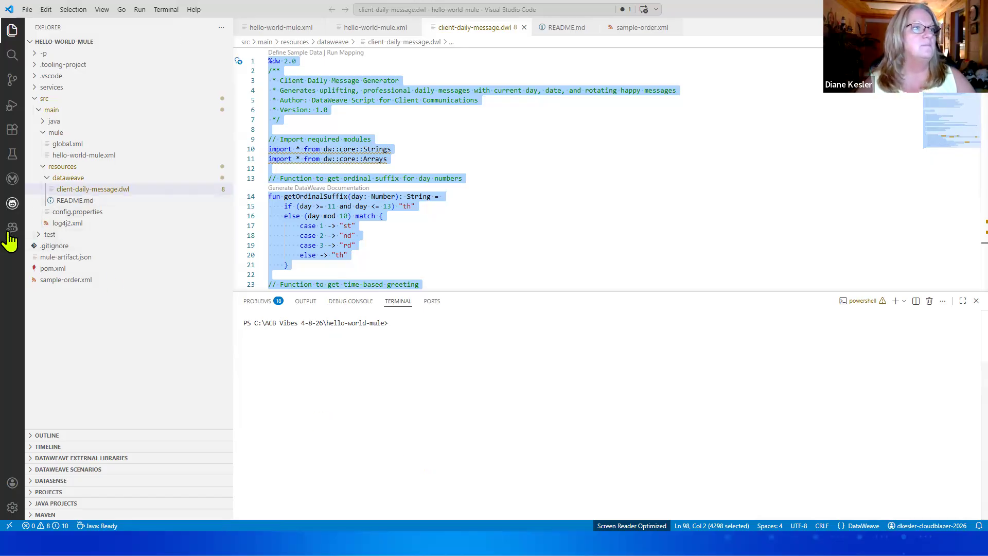
Step: List the installed extensions, including the Anypoint Code Builder extensions and Anypoint Extension Pack
left_click(12, 81)
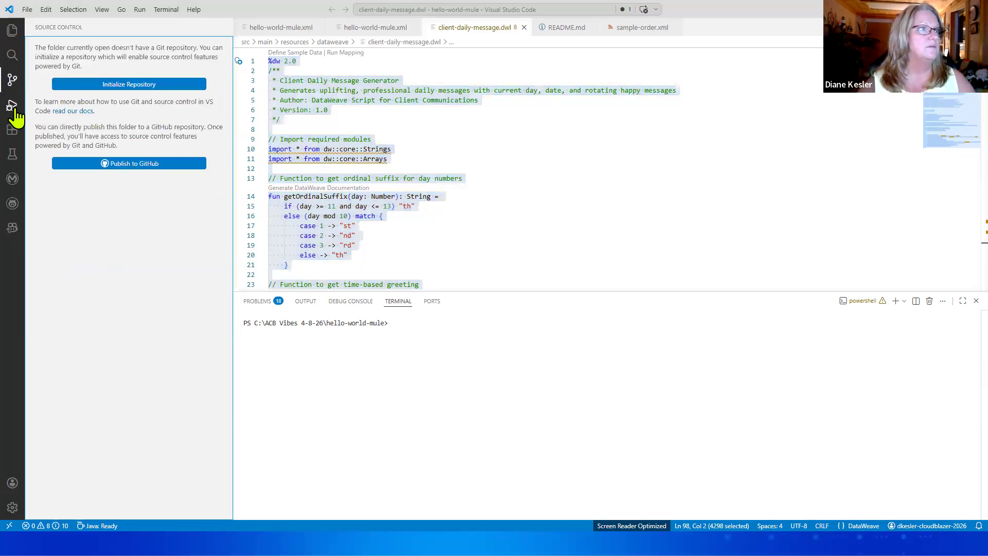
left_click(13, 129)
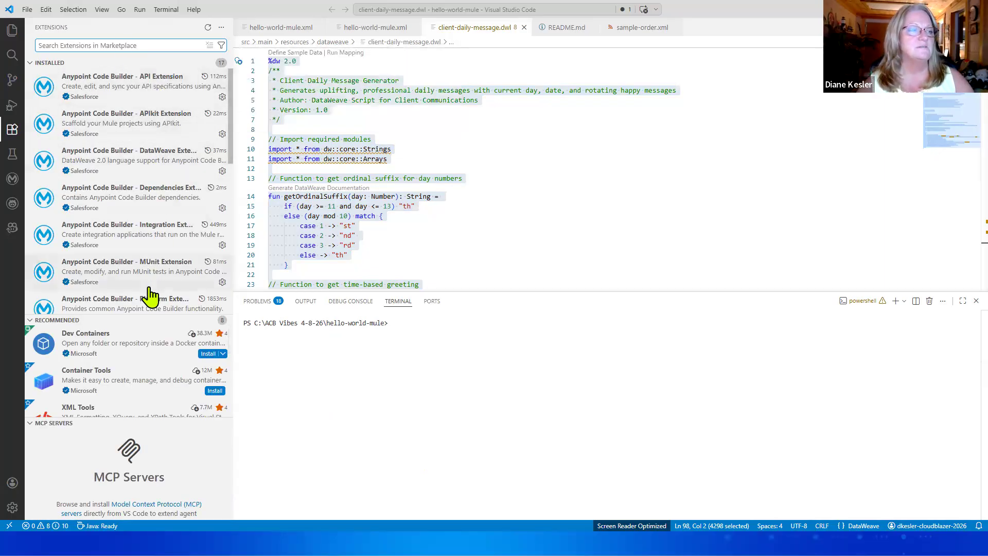
scroll(128, 293, "down", 1)
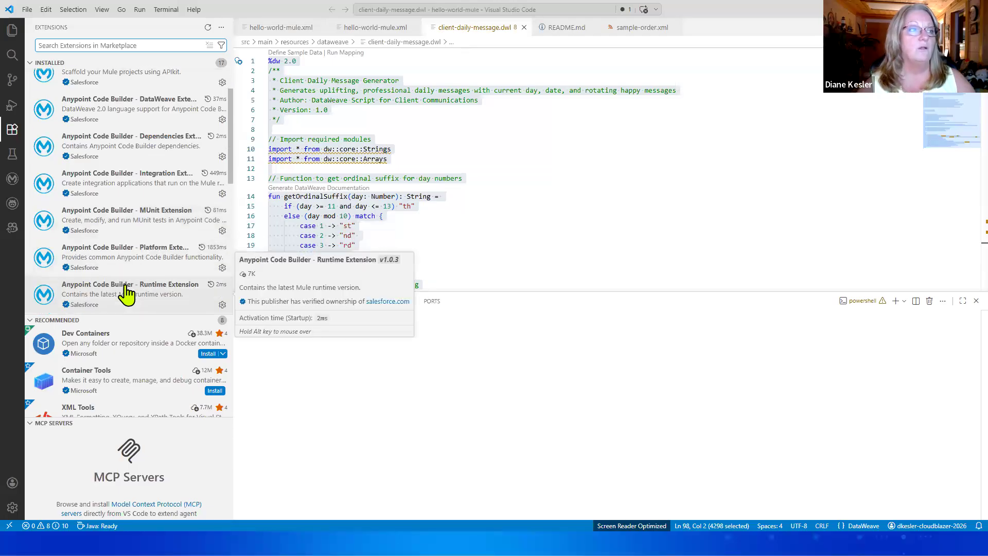
scroll(127, 294, "down", 1)
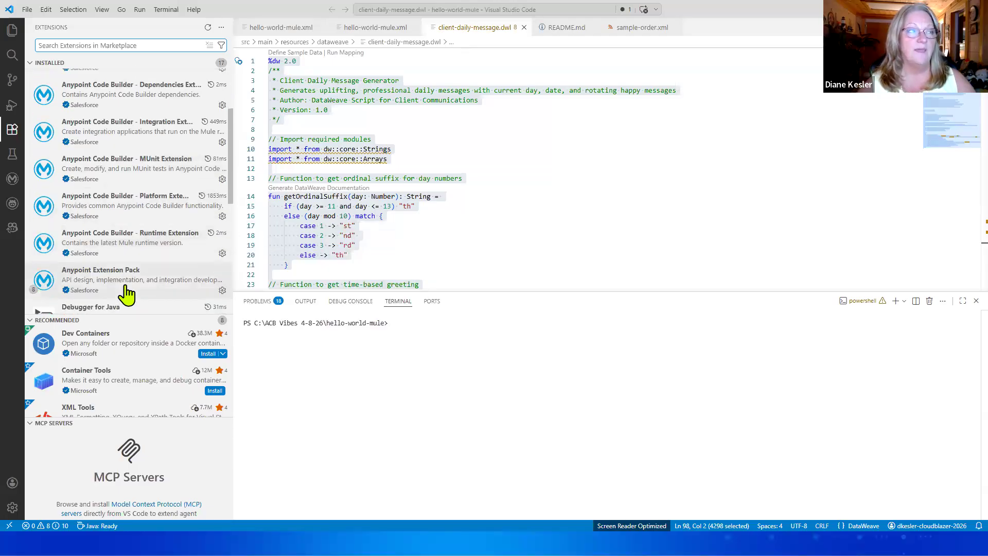
scroll(113, 290, "down", 1)
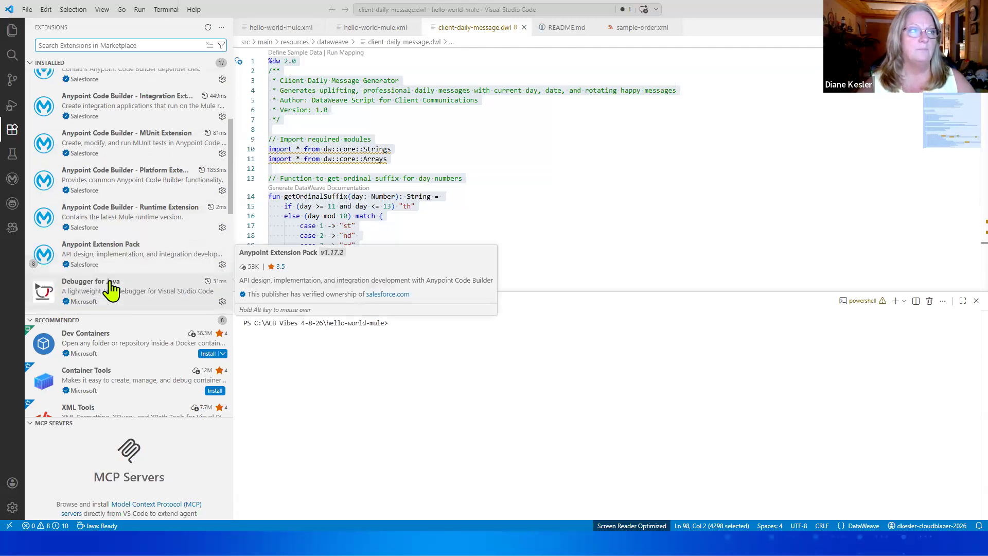
scroll(132, 92, "up", 2)
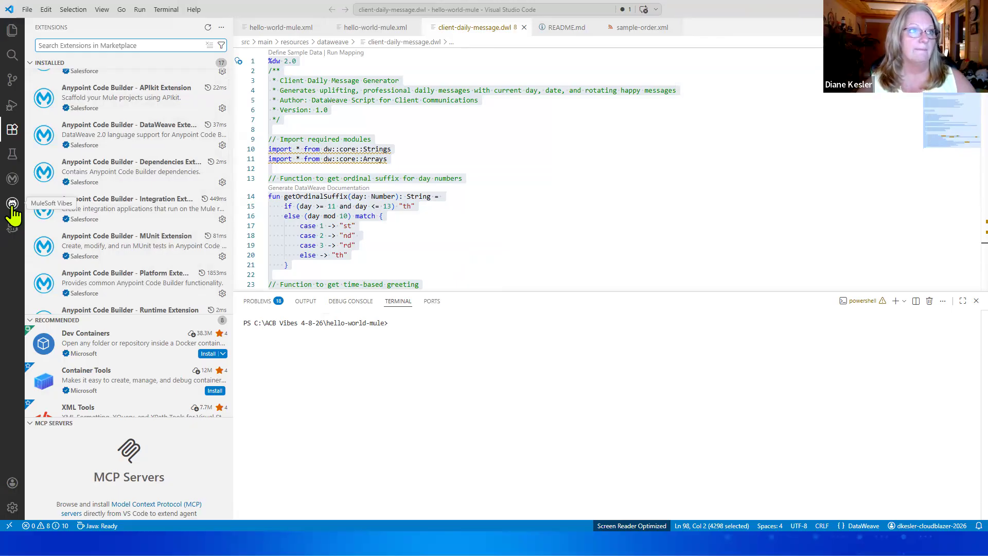
Step: Open MuleSoft Vibes in Plan mode and expand MCP Servers to show the MuleSoft MCP Server
left_click(11, 206)
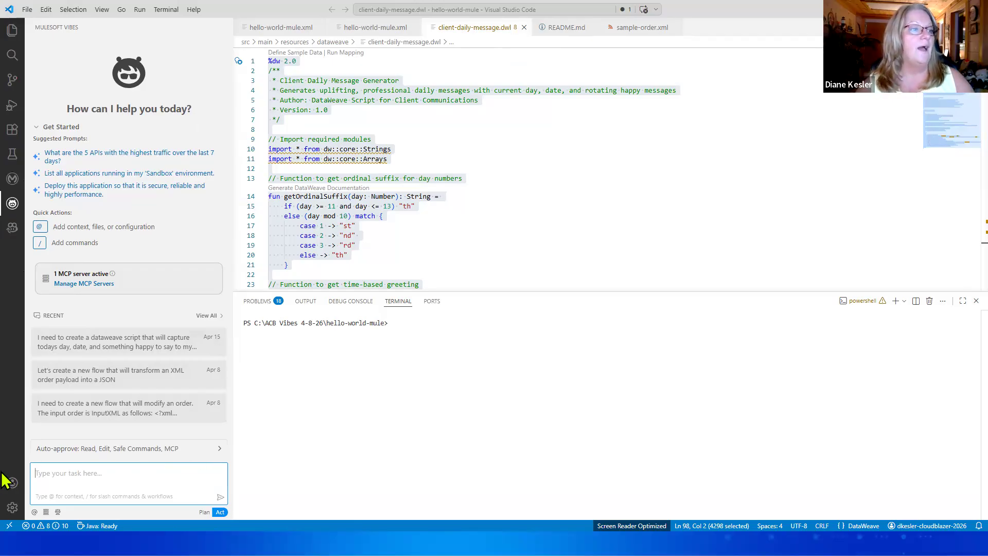
left_click(203, 512)
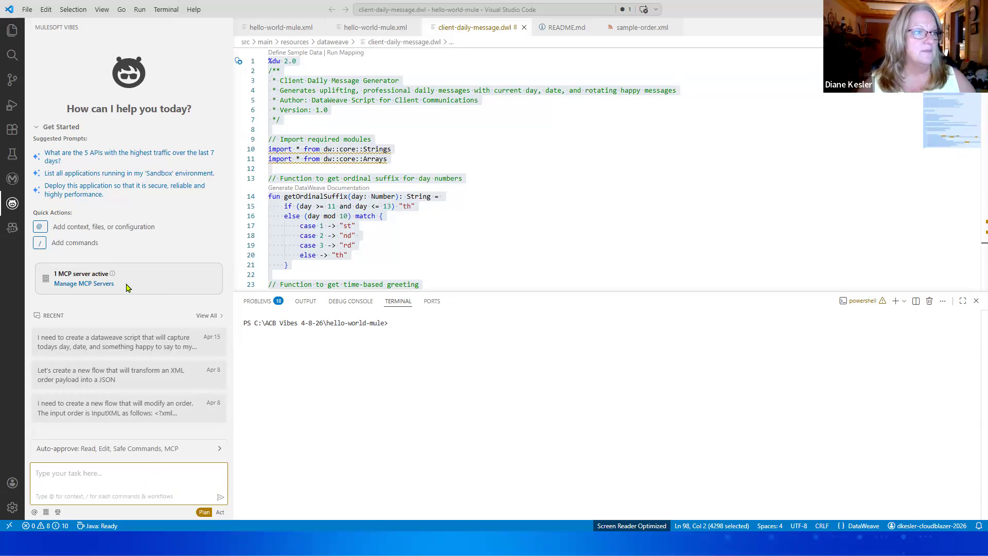
left_click(81, 282)
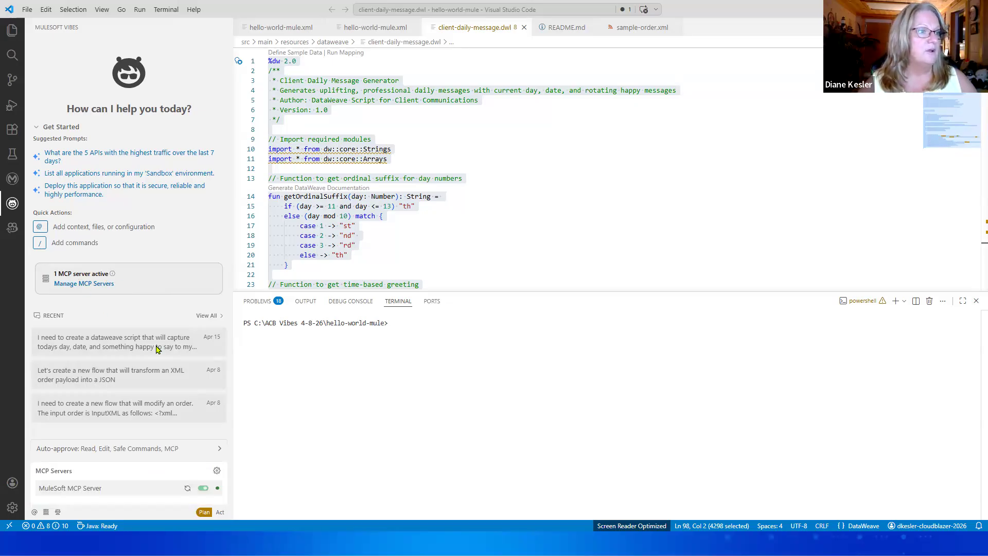
left_click(216, 471)
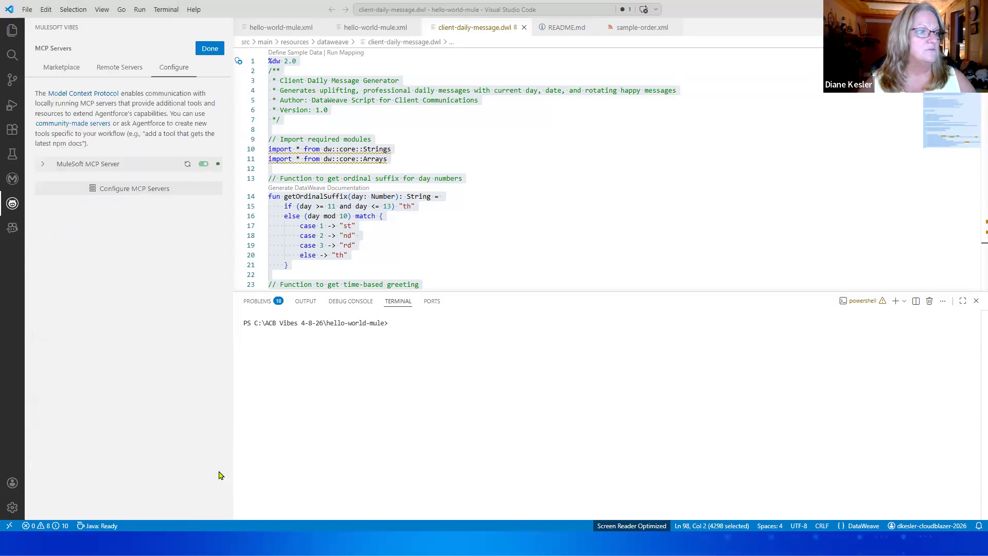
left_click(42, 164)
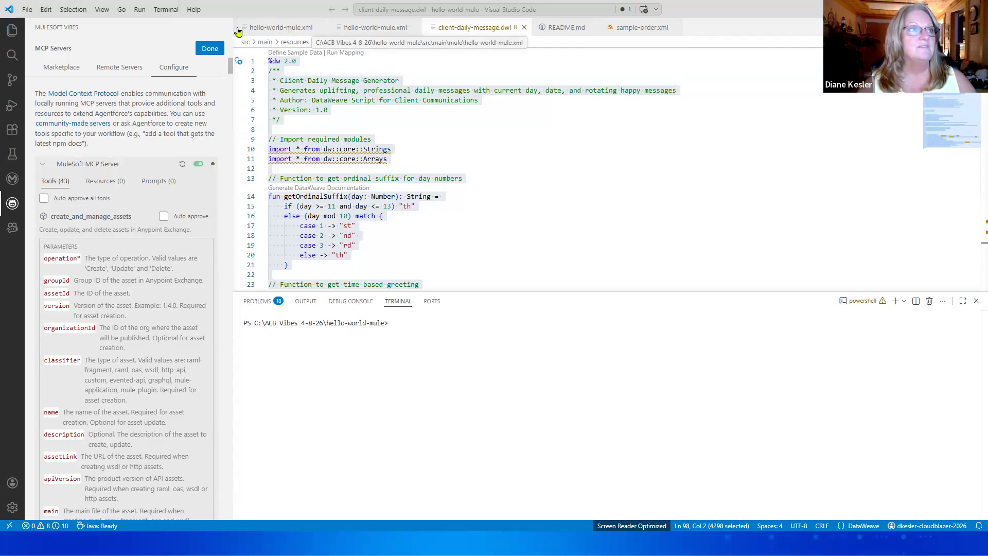
left_click(208, 50)
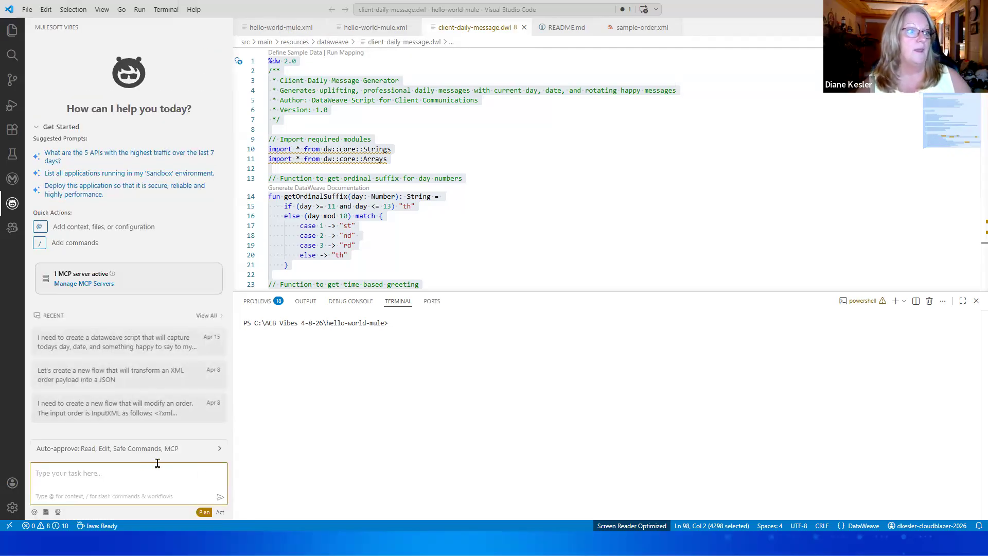